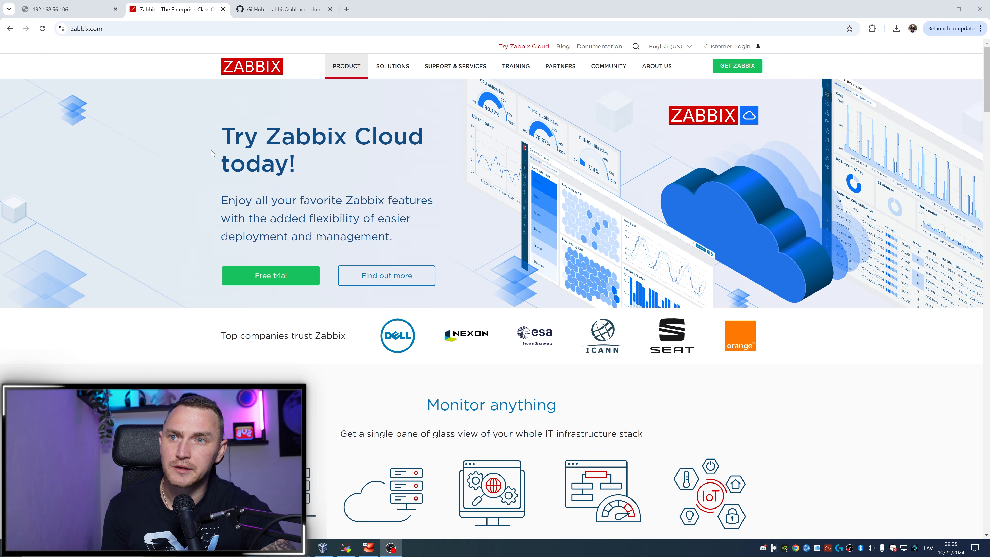
# View the zabbix-docker GitHub repository, and in MobaXterm display the server's /etc/redhat-release file
pyautogui.click(288, 9)
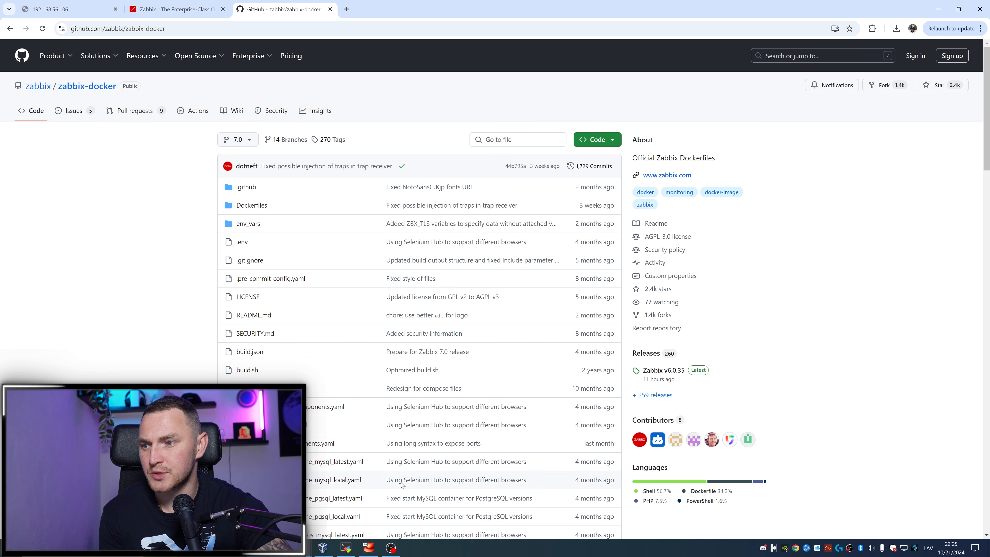
pyautogui.click(342, 547)
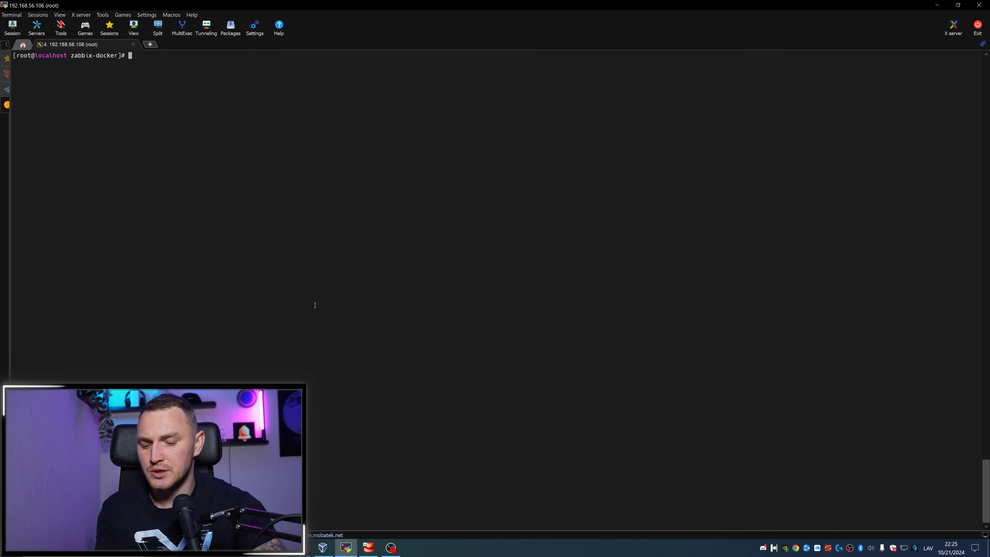
pyautogui.write('cat /etc/')
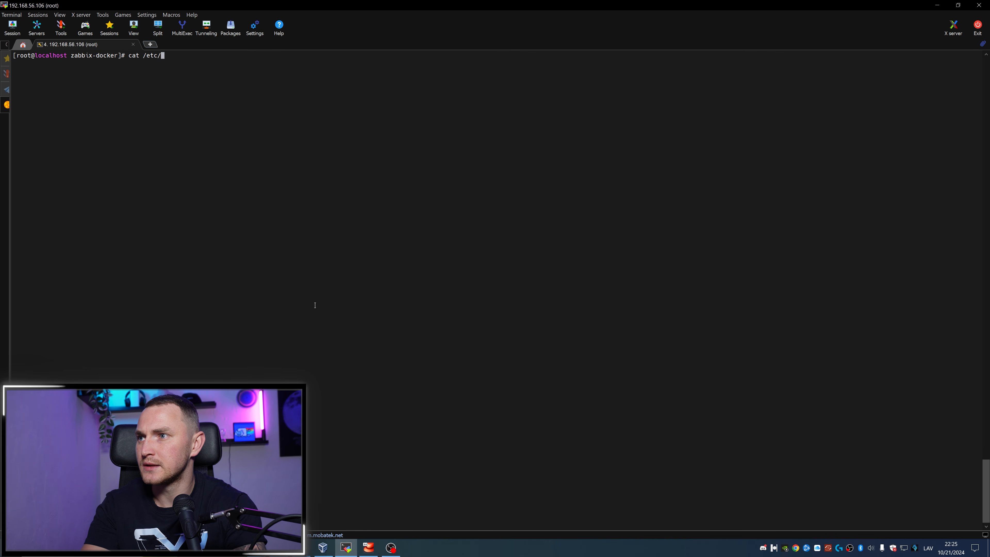
pyautogui.write('red')
pyautogui.press('Tab')
pyautogui.press('Return')
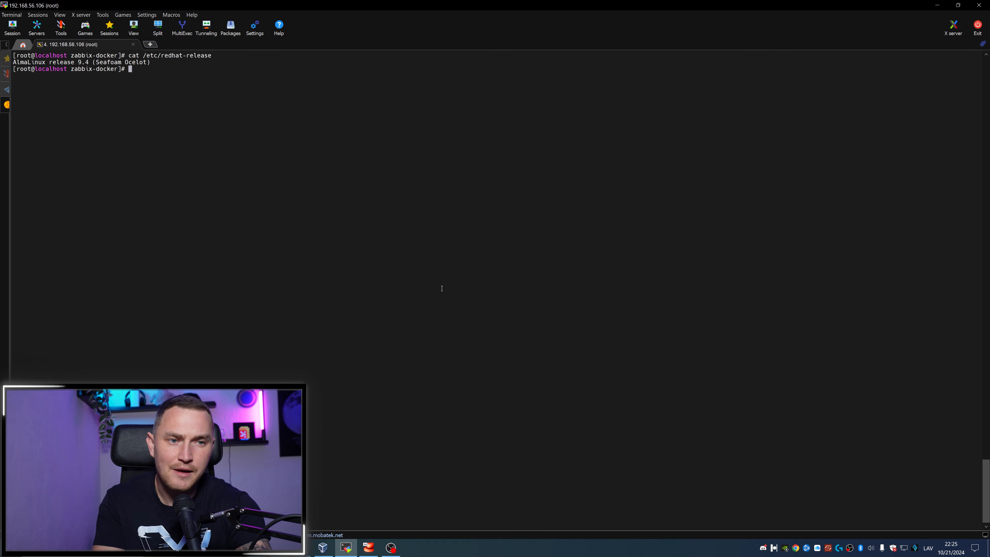
pyautogui.press('Return')
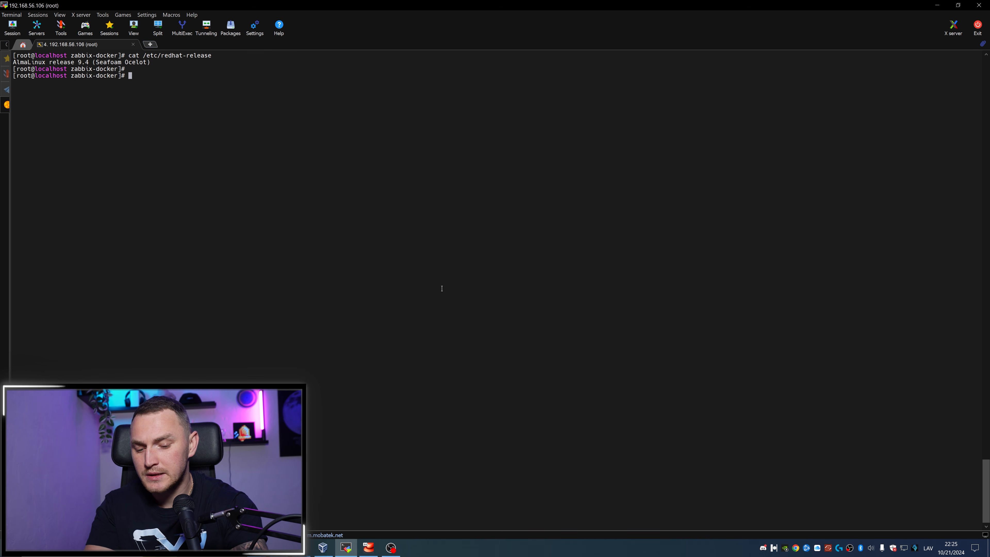
pyautogui.press('Return')
# List the files in the zabbix-docker directory and print its full path
pyautogui.write('ls')
pyautogui.press('Return')
pyautogui.write('pwd')
pyautogui.press('Return')
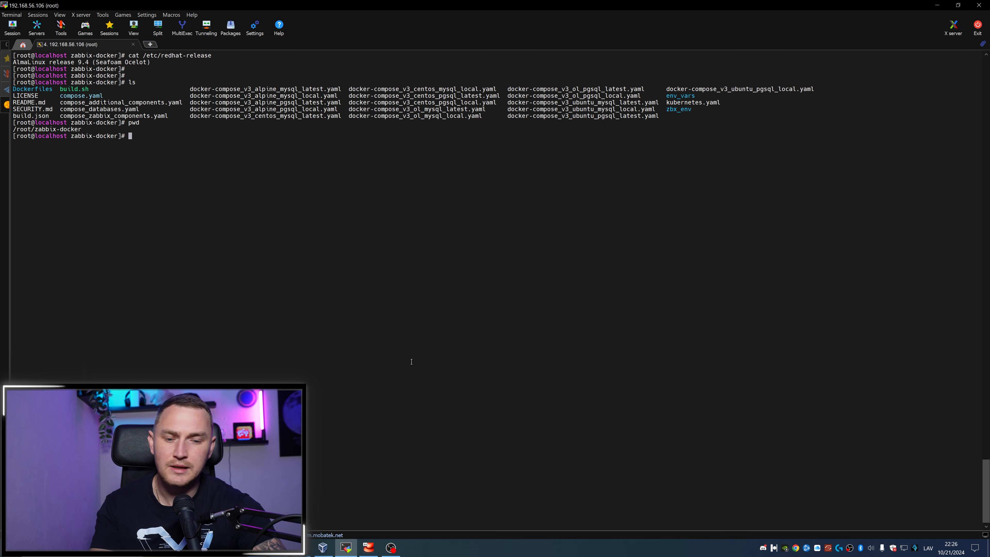
# Start the Zabbix containers in detached mode with Docker Compose, using docker-compose_v3_alpine_pgsql_latest.yaml
pyautogui.write('docker comp')
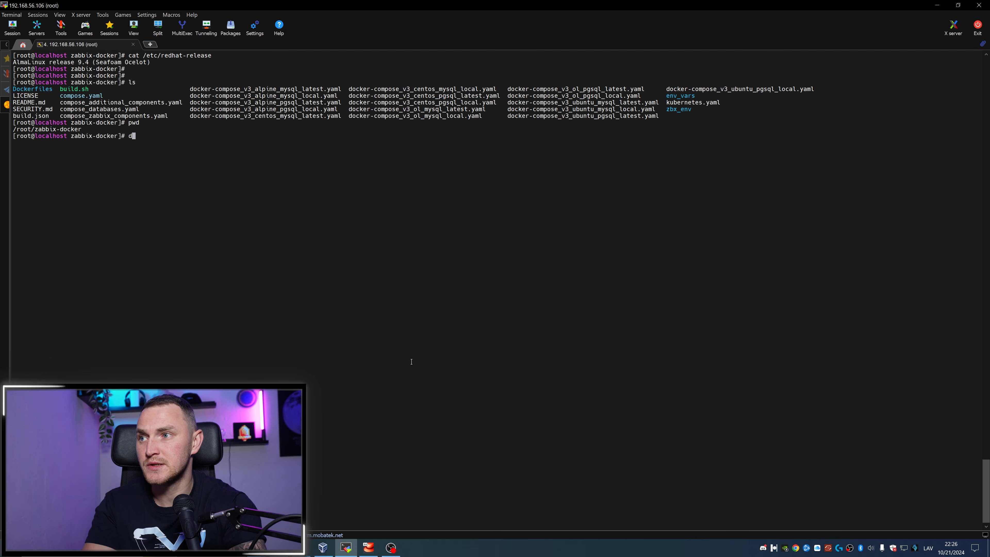
pyautogui.write('ose -f d')
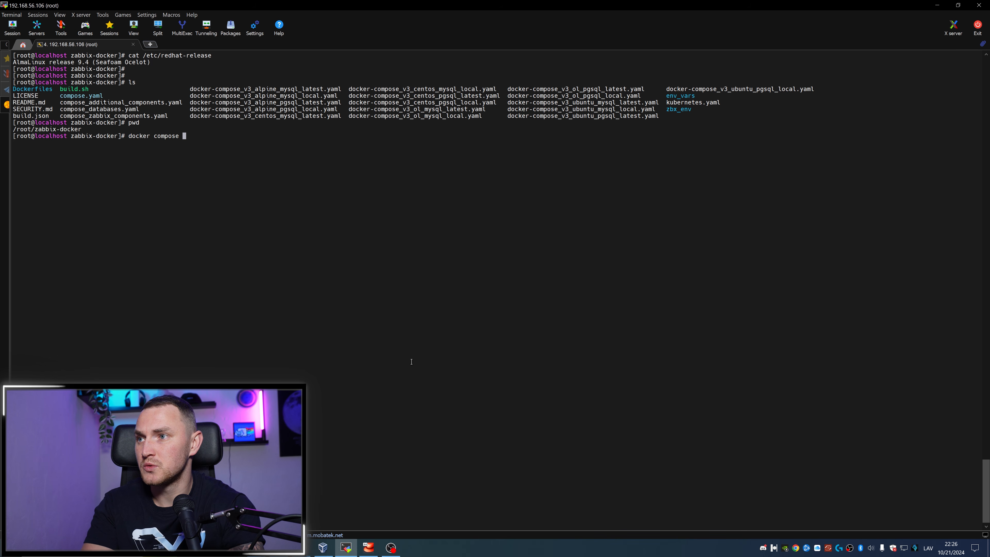
pyautogui.press('Tab')
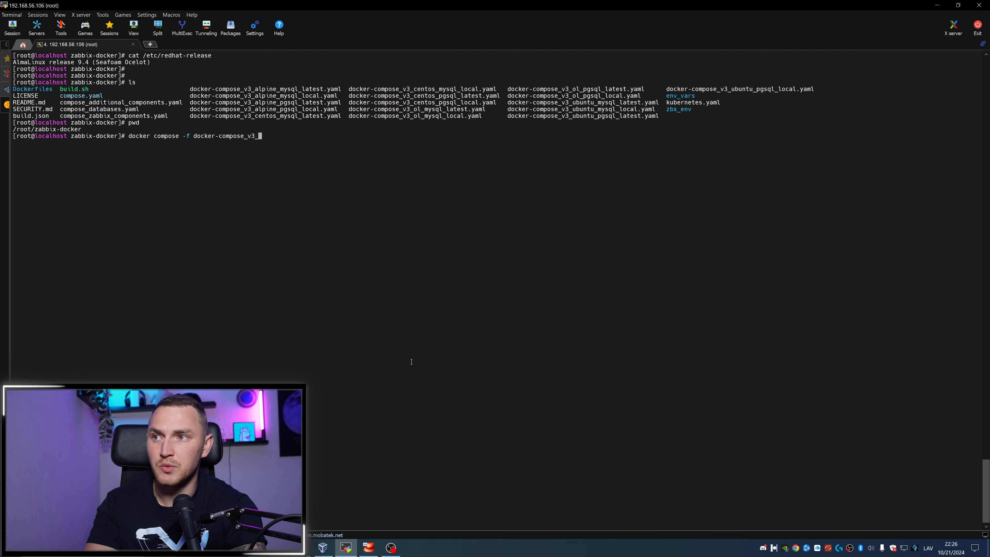
pyautogui.write('a')
pyautogui.press('Tab')
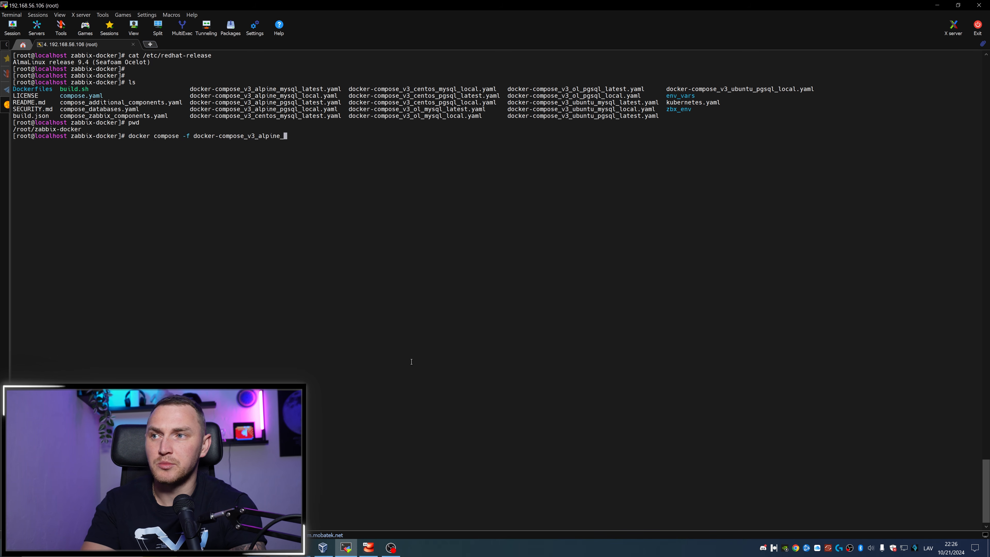
pyautogui.write('p')
pyautogui.press('Tab')
pyautogui.write('l')
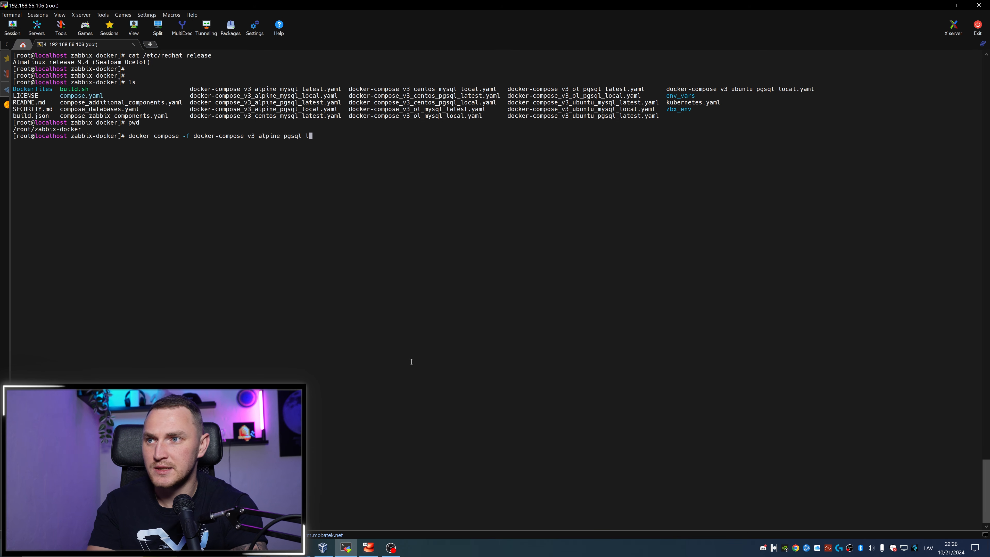
pyautogui.write('a')
pyautogui.press('Tab')
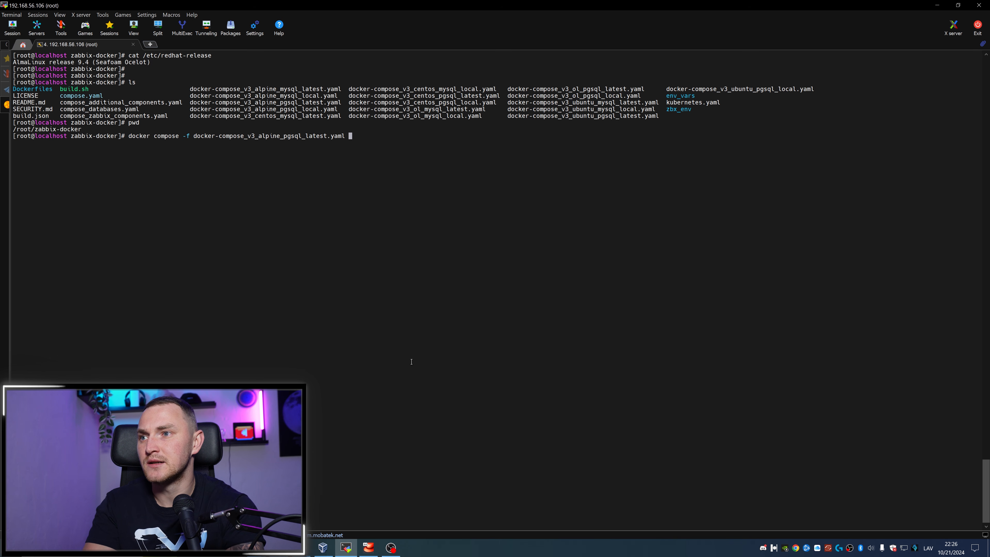
pyautogui.write('up -d')
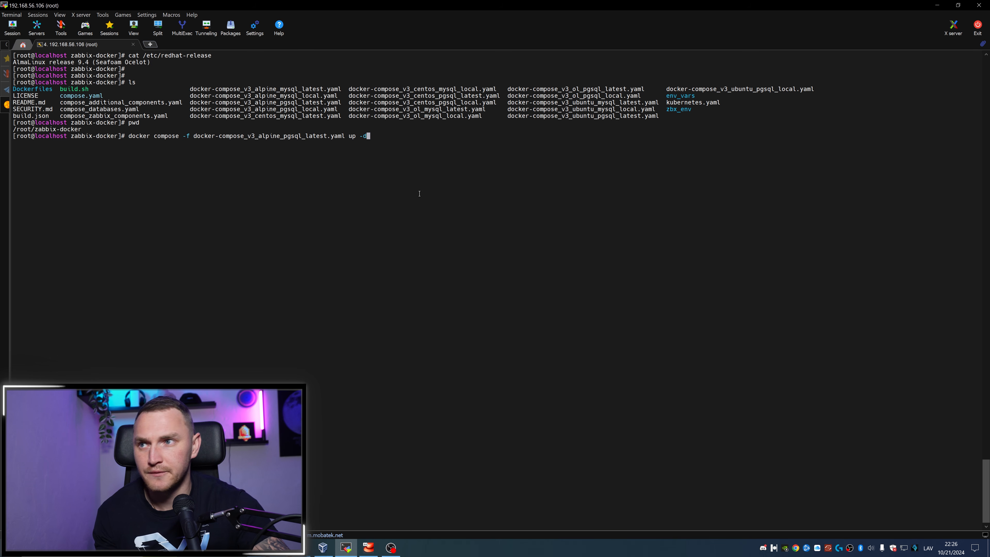
pyautogui.press('Return')
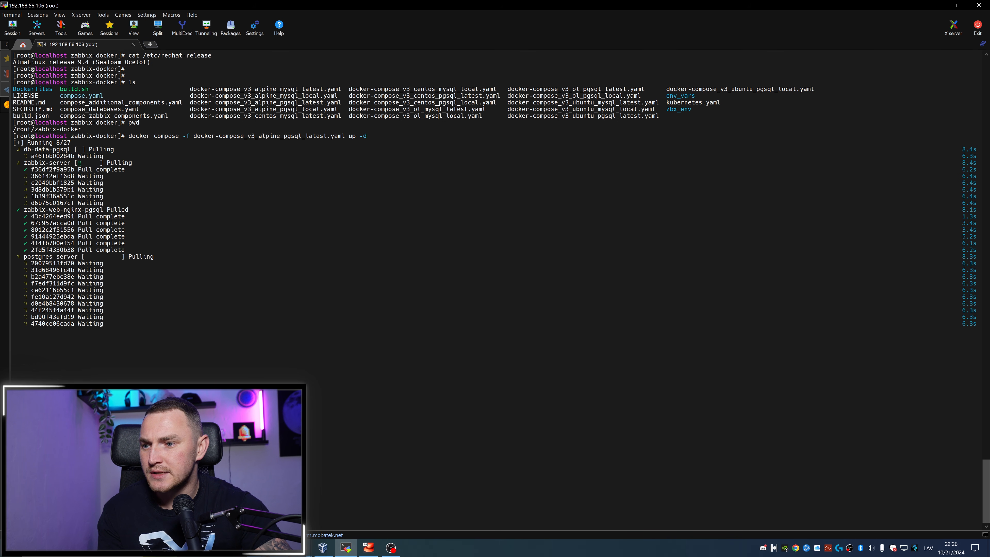
# Switch to Chrome, go to the Zabbix website's Get Zabbix page and review the Zabbix Cloud trial offer
pyautogui.click(300, 548)
pyautogui.click(348, 507)
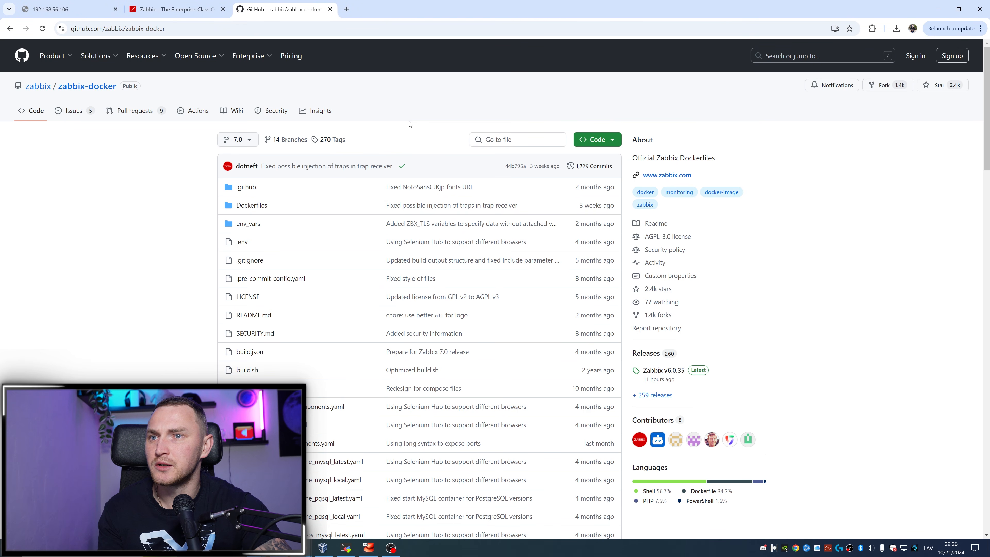
pyautogui.click(175, 9)
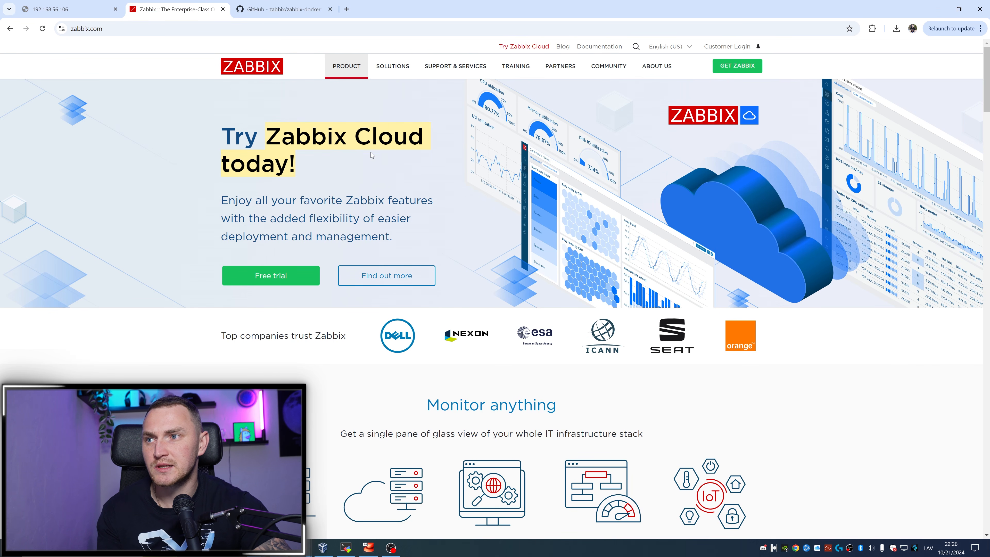
pyautogui.click(750, 65)
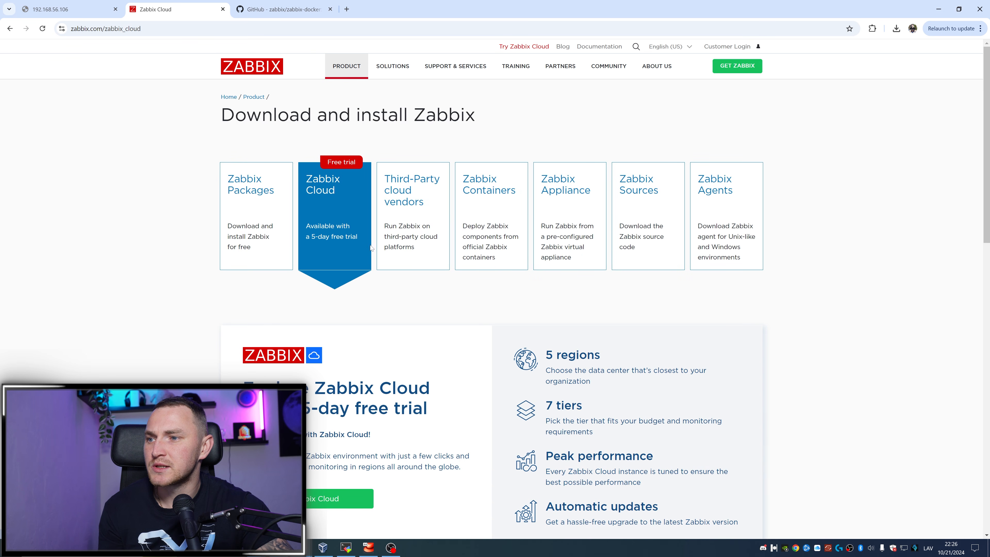
pyautogui.scroll(-2, 371, 248)
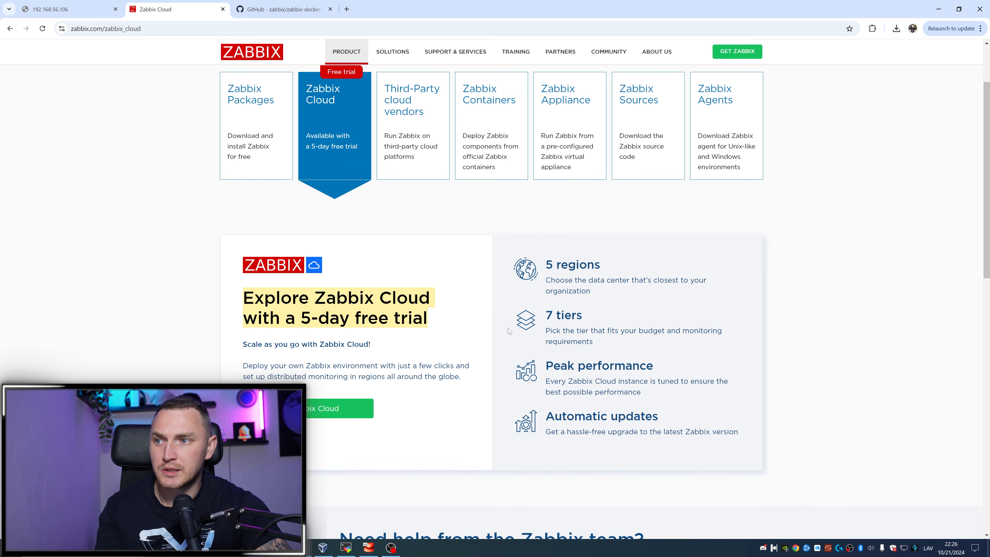
# Return to MobaXterm and examine the networks and containers in the Docker Compose output
pyautogui.click(346, 548)
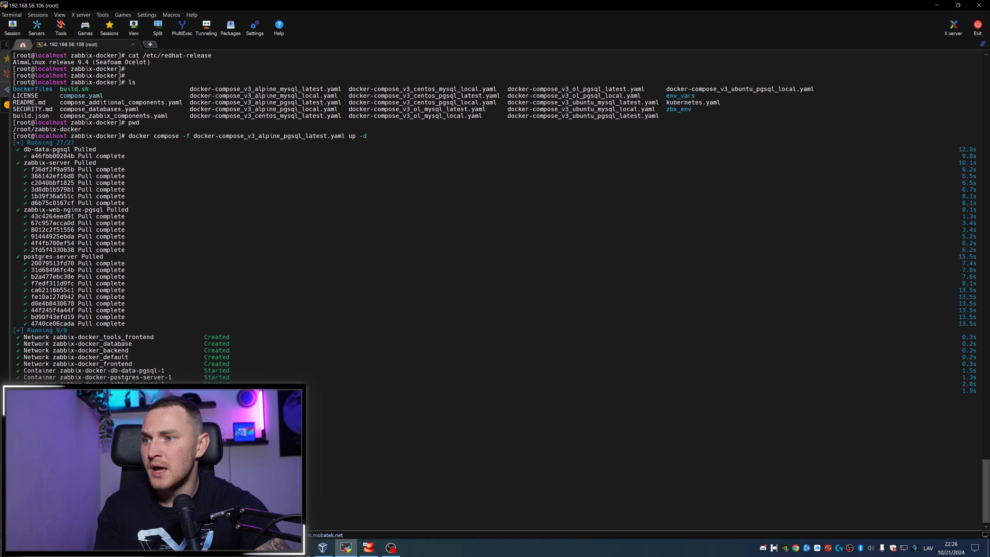
pyautogui.moveTo(21, 335); pyautogui.dragTo(176, 344)
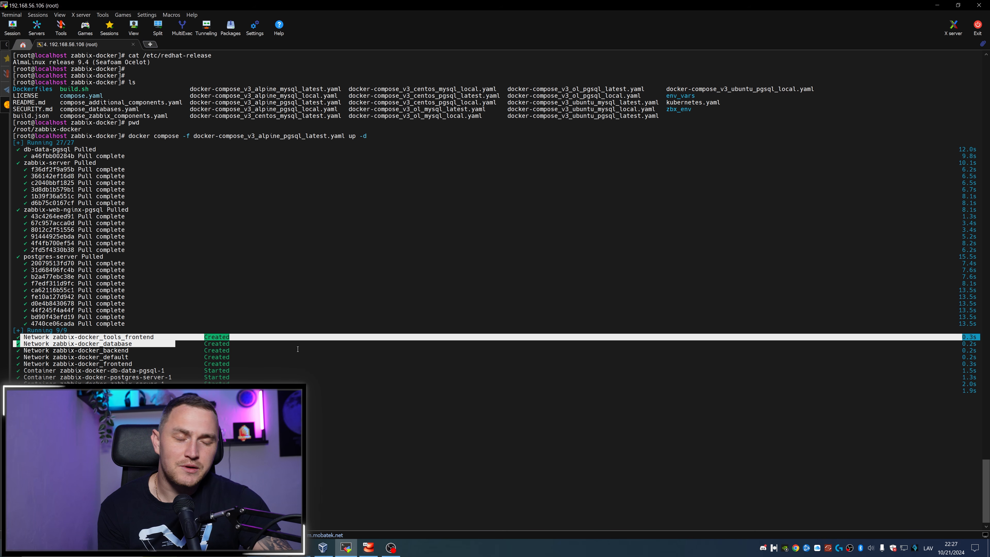
pyautogui.click(256, 360)
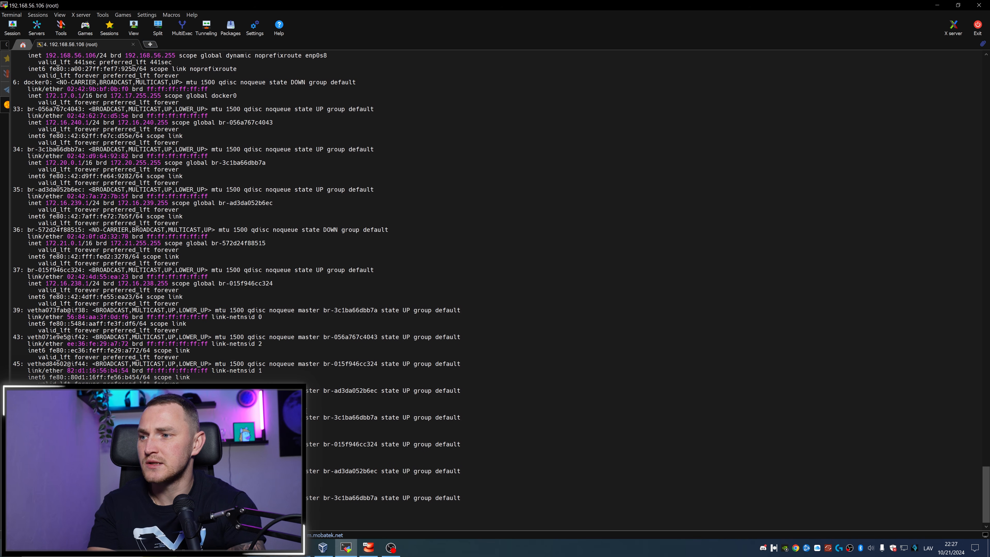
# Find the server's IPv4 address on the enp0s8 interface in the ip a output
pyautogui.scroll(5, 203, 226)
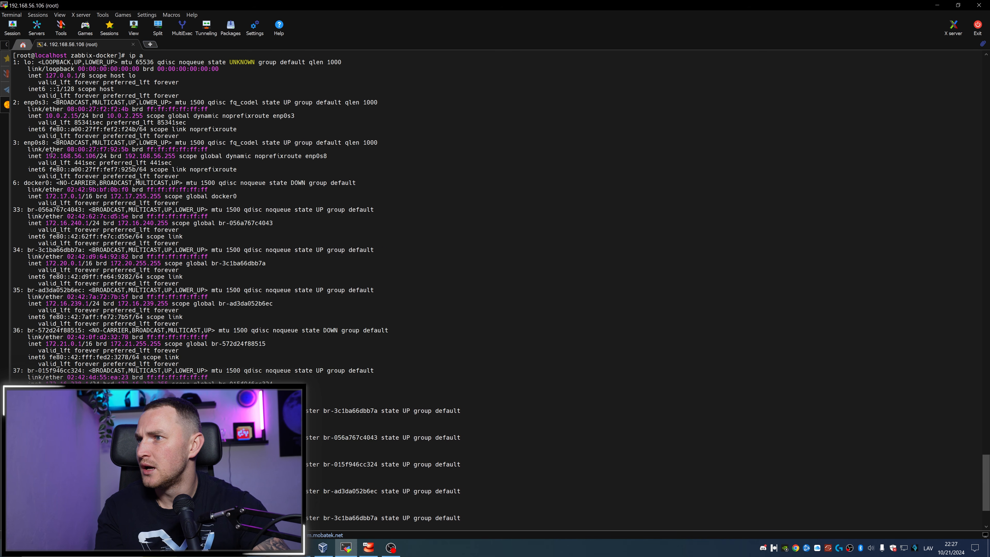
pyautogui.moveTo(46, 156); pyautogui.dragTo(96, 156)
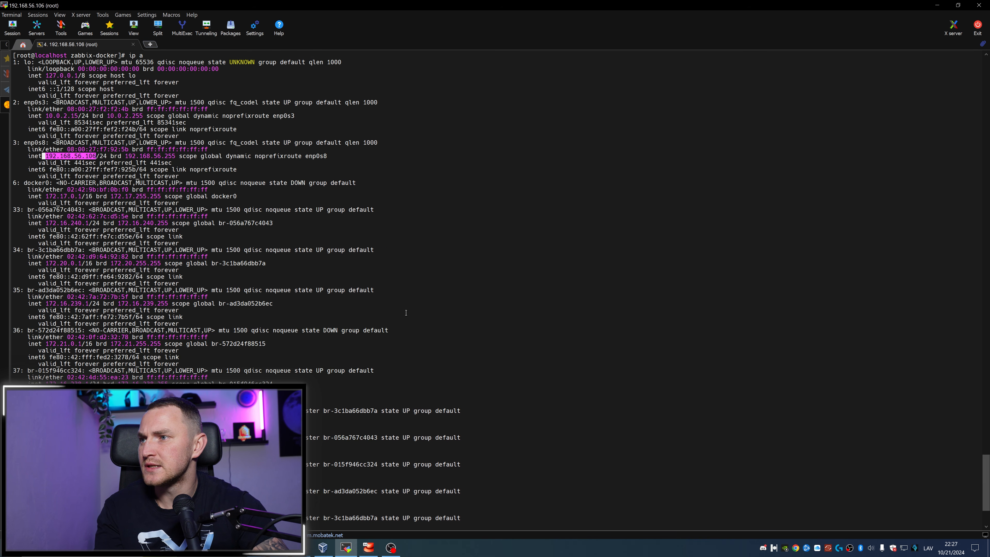
pyautogui.scroll(-5, 364, 362)
# Switch to Chrome and reload the Zabbix dashboard page at 192.168.56.106
pyautogui.click(301, 548)
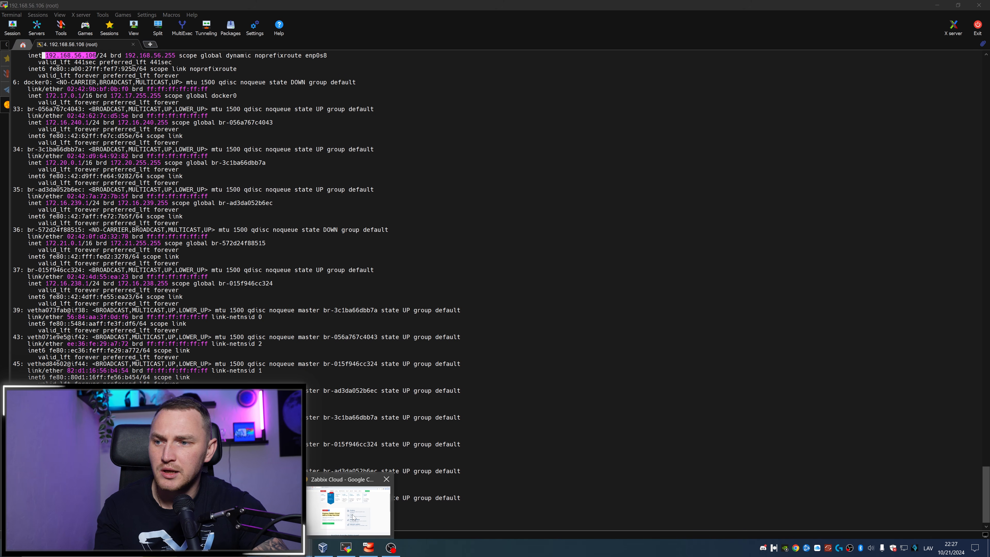
pyautogui.click(338, 514)
pyautogui.click(68, 9)
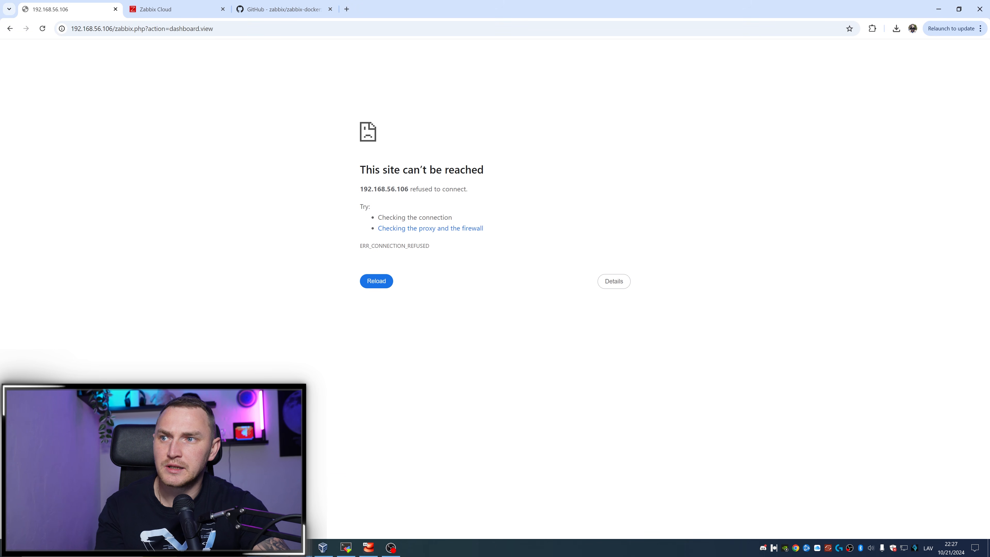
pyautogui.click(380, 281)
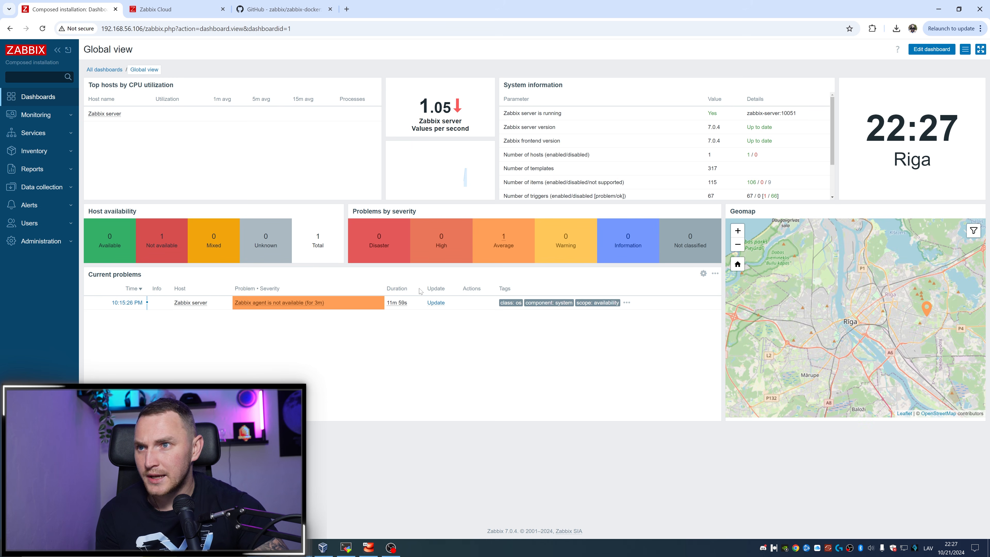
# Open the Zabbix hosts configuration list and check the Zabbix server host's agent availability
pyautogui.click(42, 187)
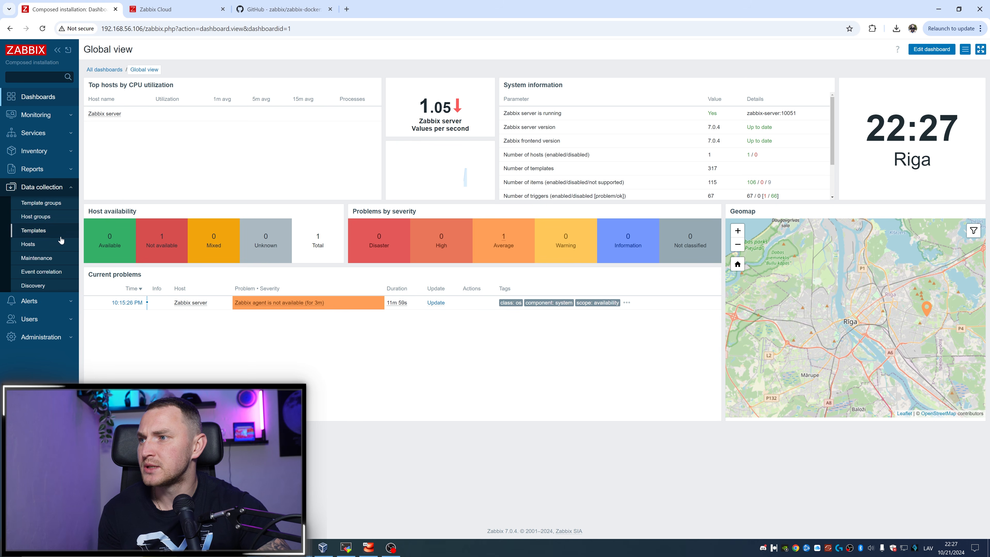
pyautogui.click(28, 244)
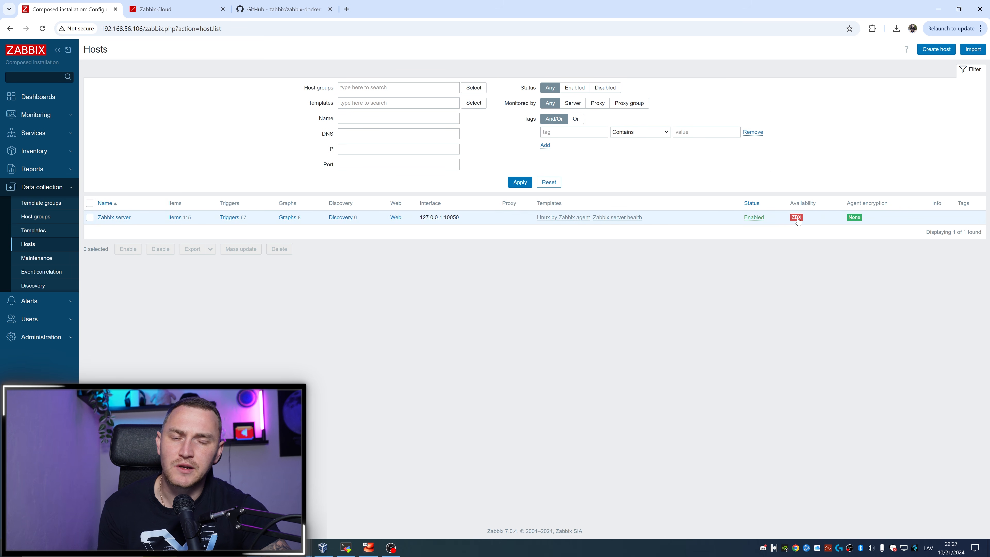
pyautogui.moveTo(797, 221)
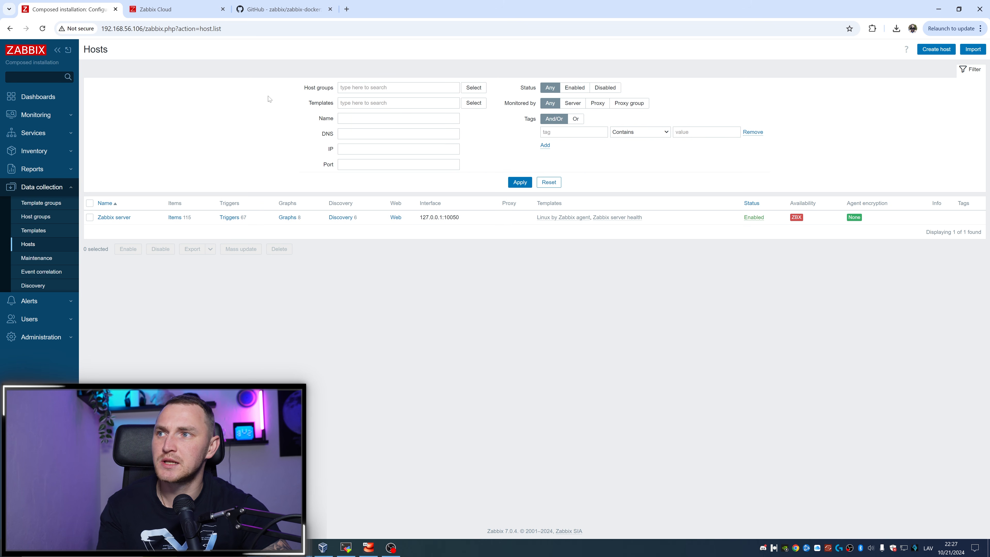
# Open the Zabbix Agents download page on the Zabbix website
pyautogui.click(160, 9)
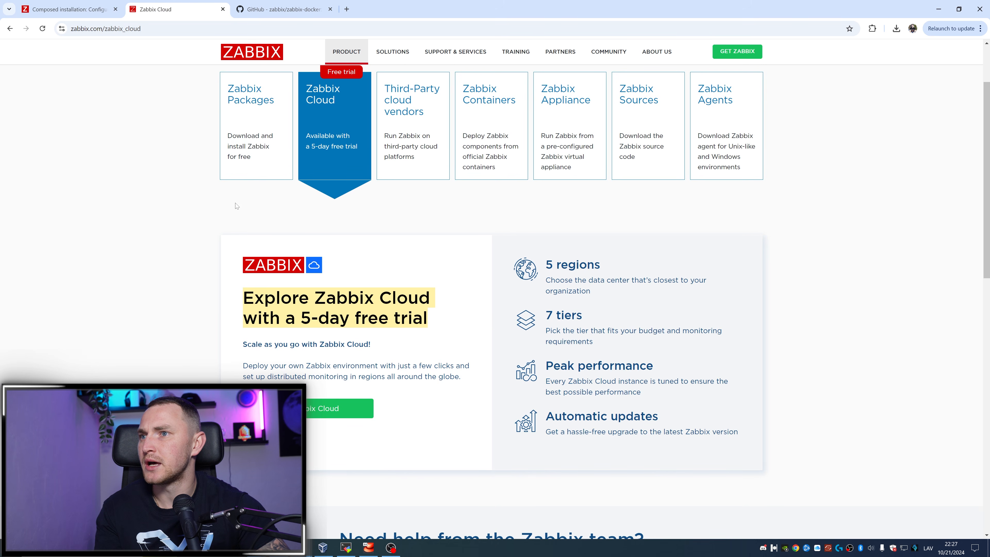
pyautogui.scroll(2, 237, 206)
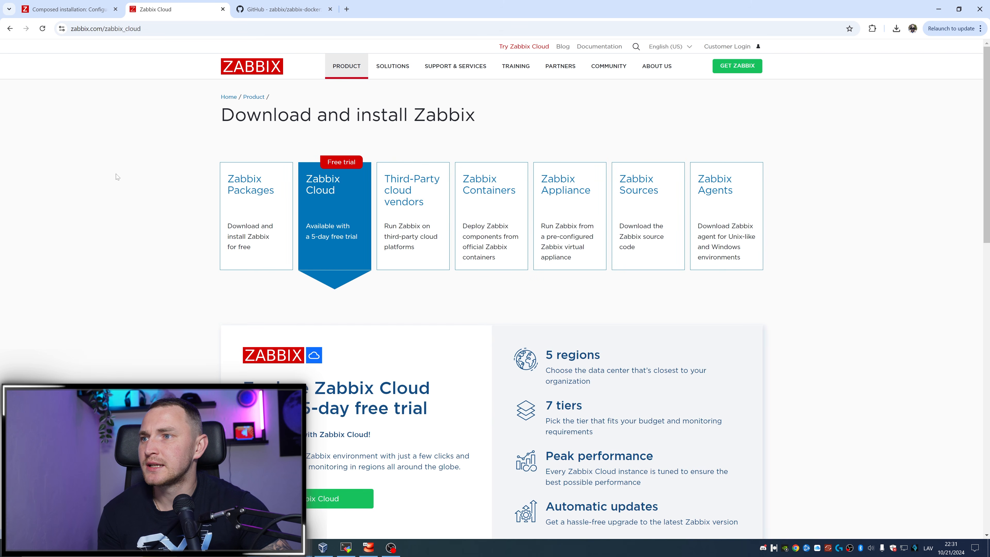
pyautogui.click(735, 228)
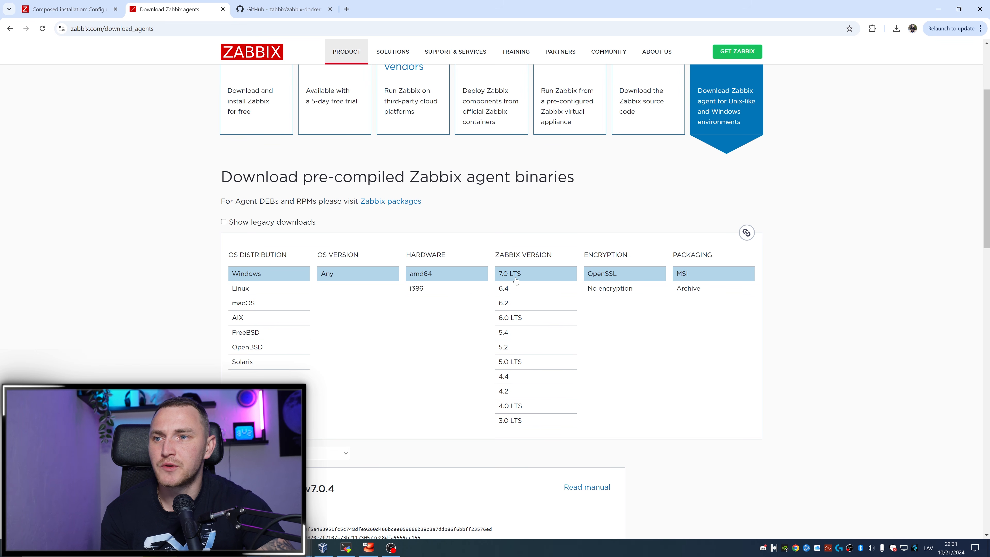
# Check the Zabbix version in the frontend's page footer, and return to the agent download page
pyautogui.click(78, 9)
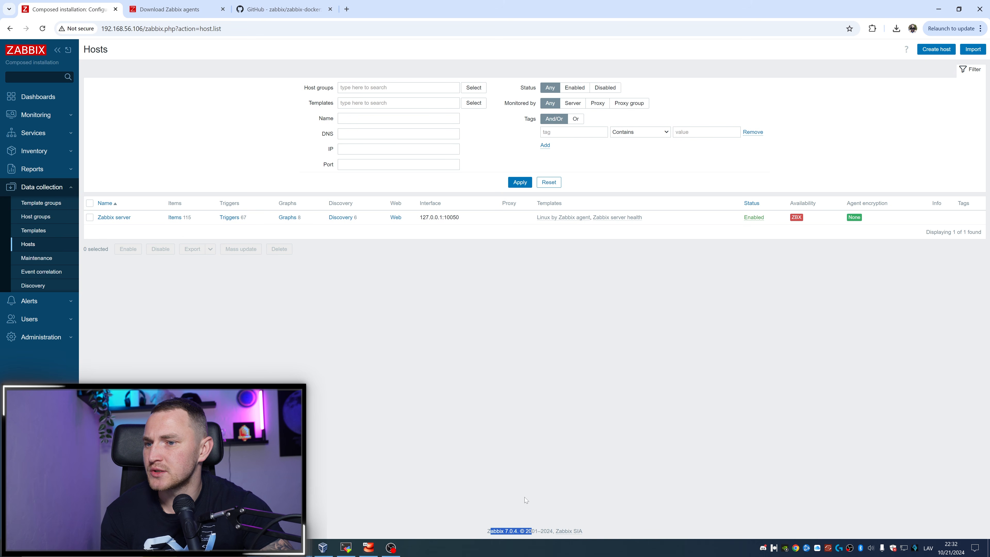
pyautogui.click(546, 528)
pyautogui.moveTo(478, 526); pyautogui.dragTo(545, 538)
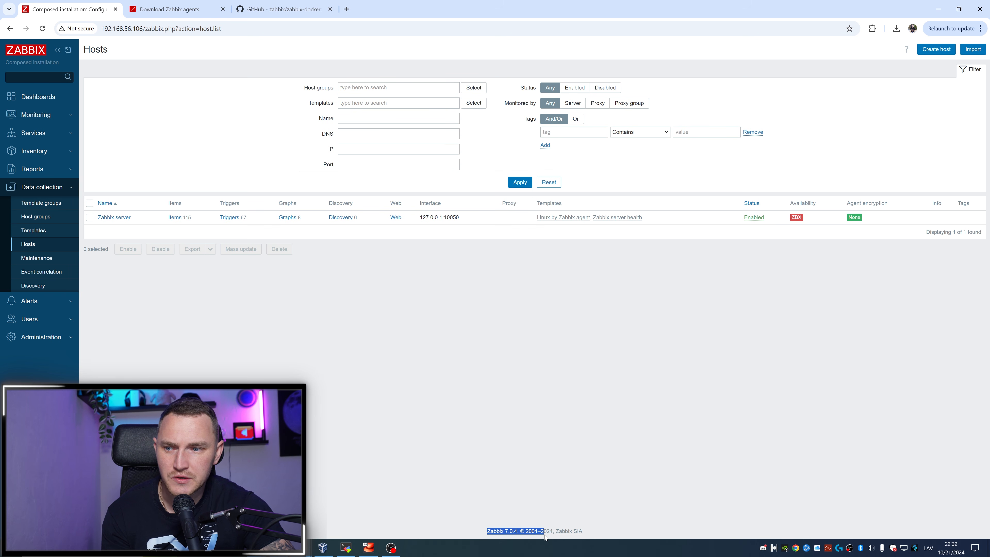
pyautogui.click(175, 9)
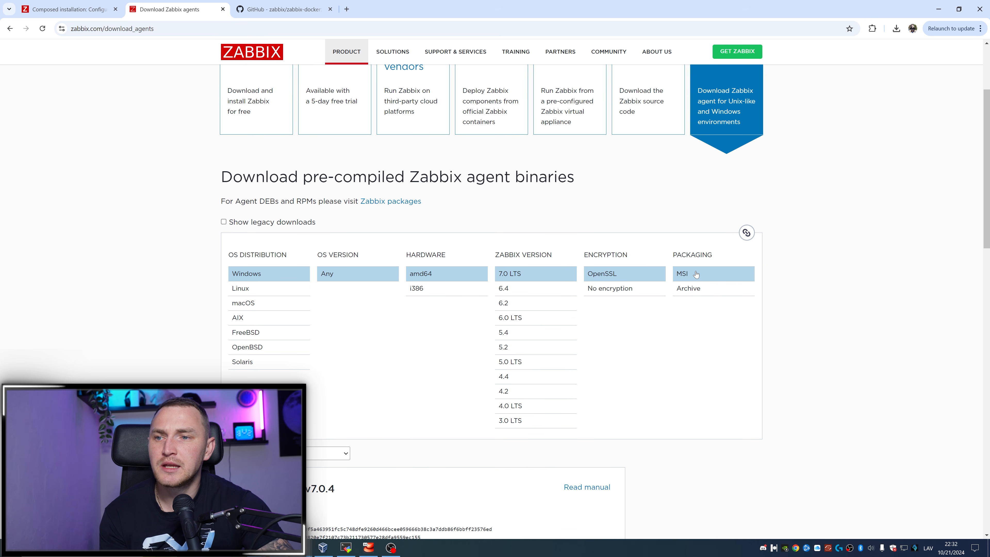
# Download the Zabbix agent v7.0.4 MSI package for Windows amd64 with OpenSSL
pyautogui.click(709, 275)
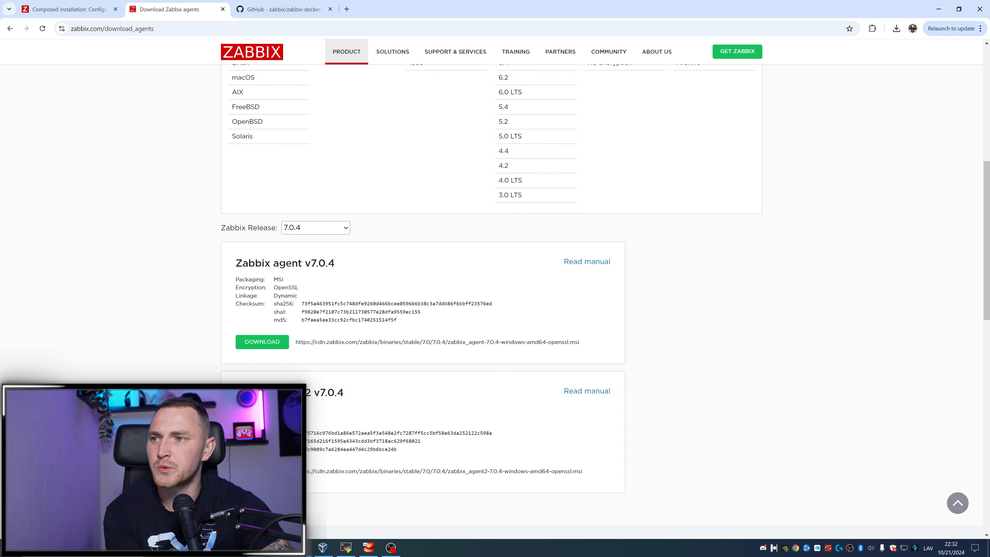
pyautogui.moveTo(255, 264); pyautogui.dragTo(362, 263)
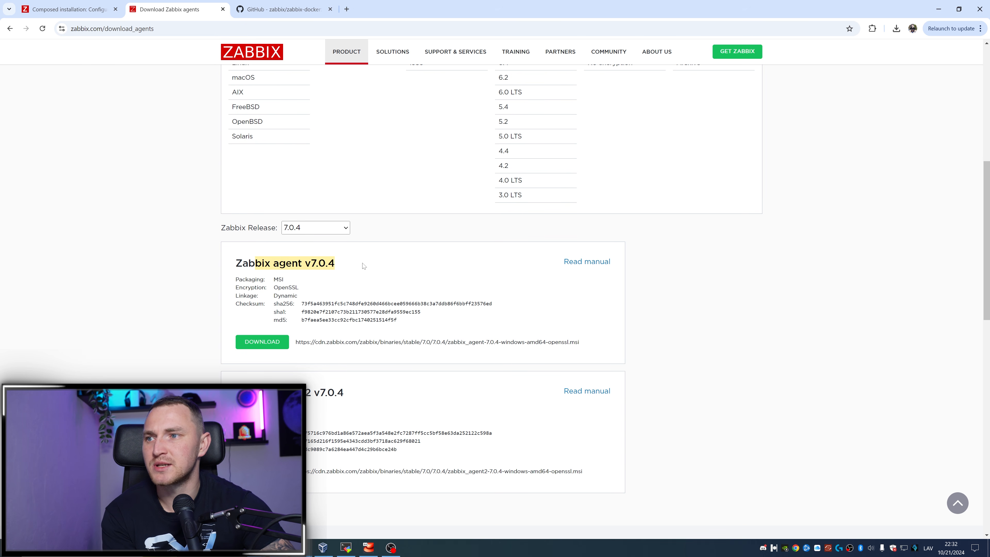
pyautogui.click(269, 344)
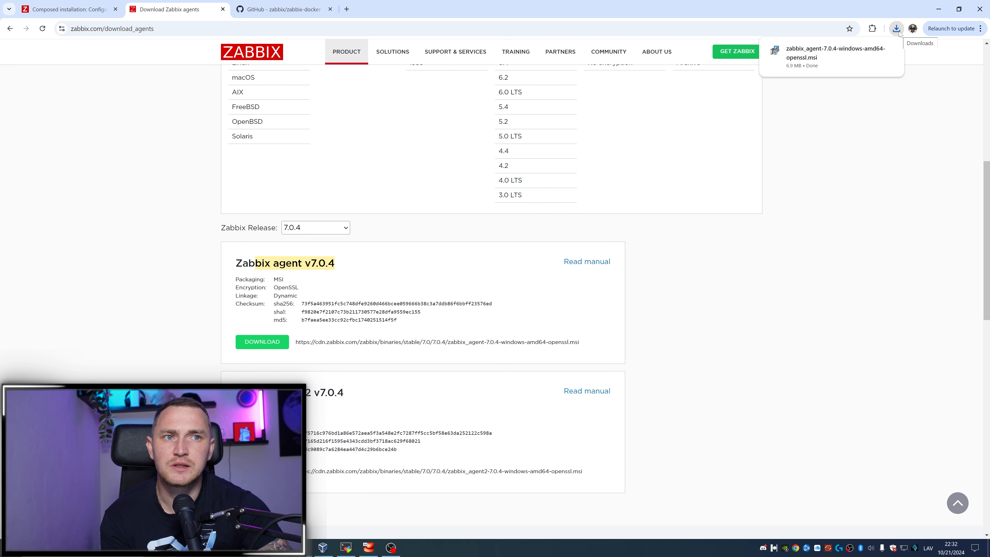
# Launch the downloaded Zabbix agent installer, accept the license agreement and continue to the custom setup page
pyautogui.click(834, 57)
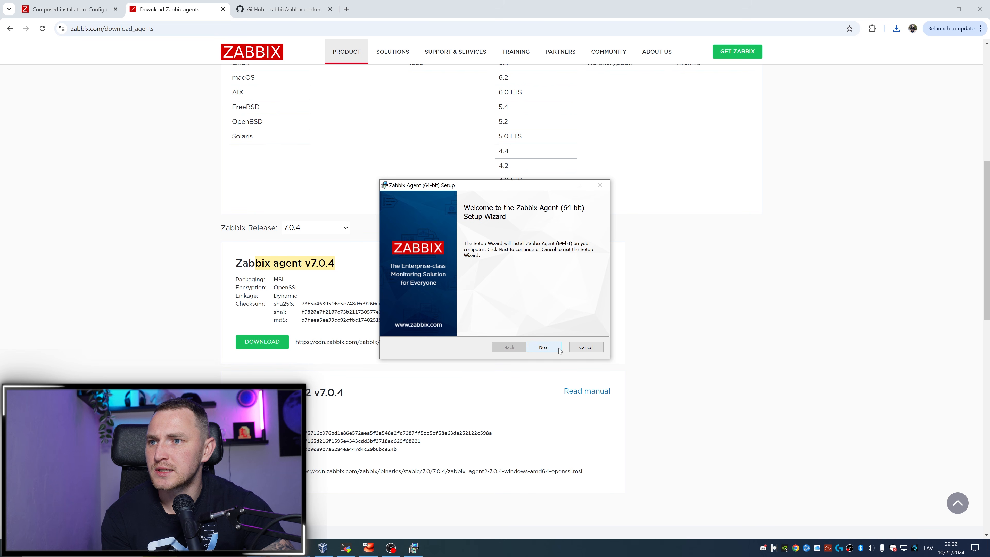
pyautogui.click(549, 348)
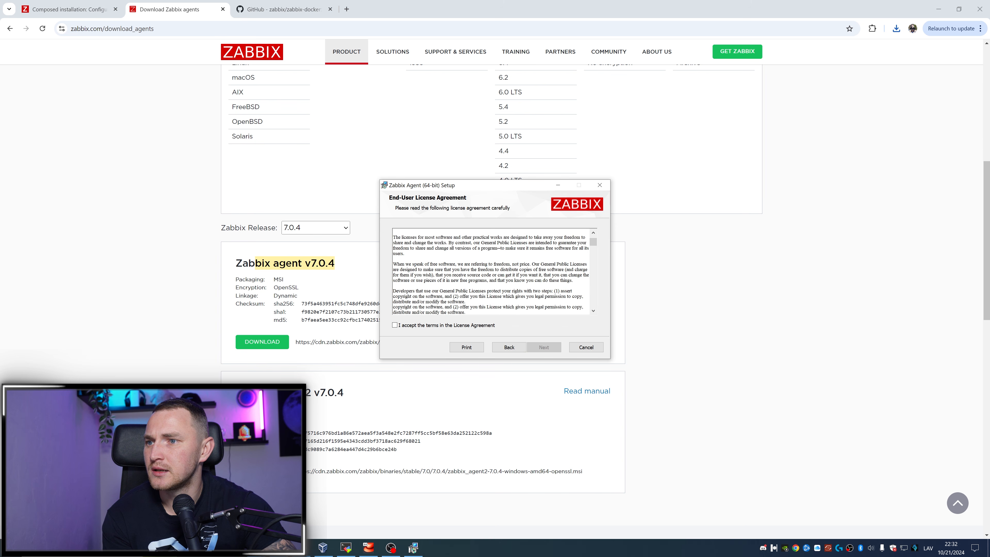
pyautogui.scroll(-5, 492, 273)
pyautogui.click(395, 325)
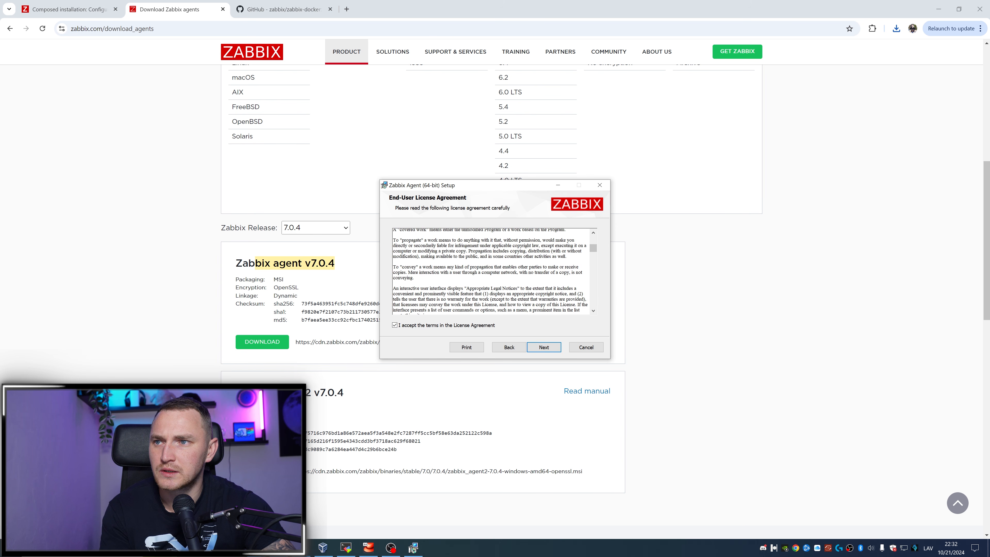
pyautogui.click(544, 348)
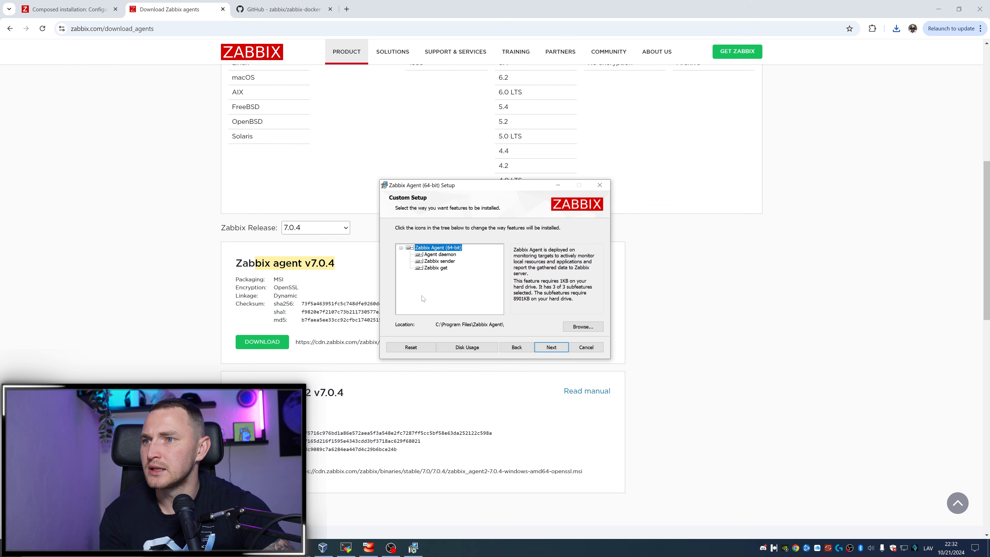
# Review the agent's feature options and install location, and continue with the default features and folder
pyautogui.click(421, 254)
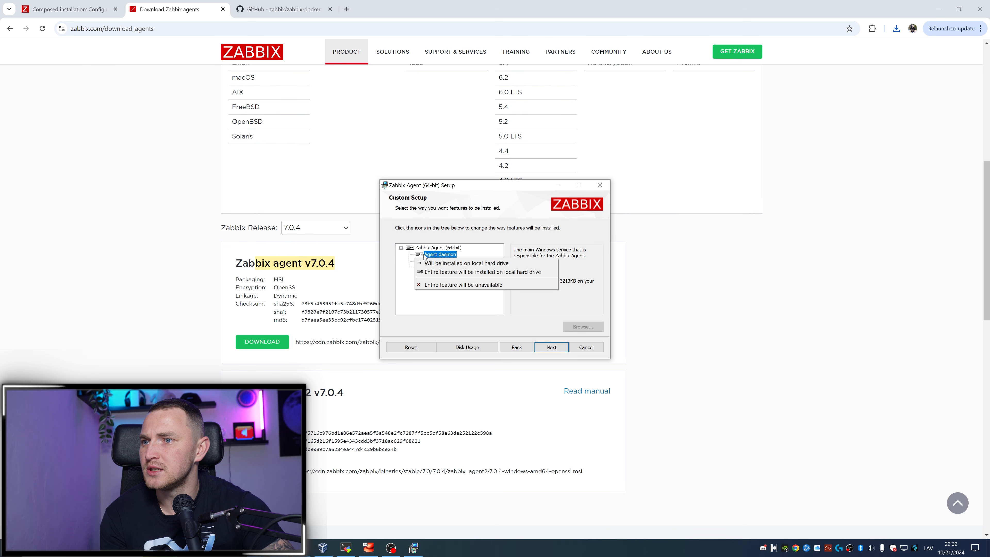
pyautogui.click(418, 254)
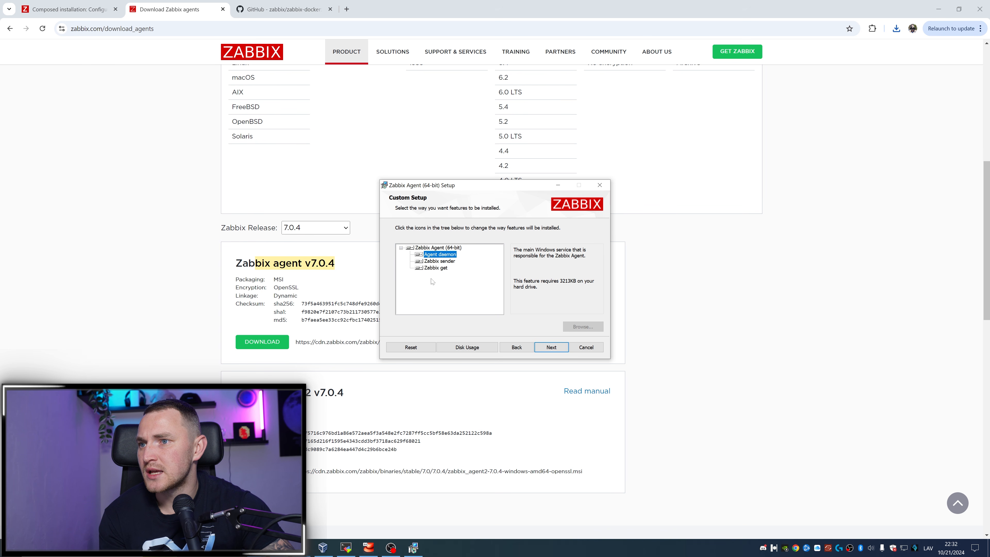
pyautogui.click(439, 248)
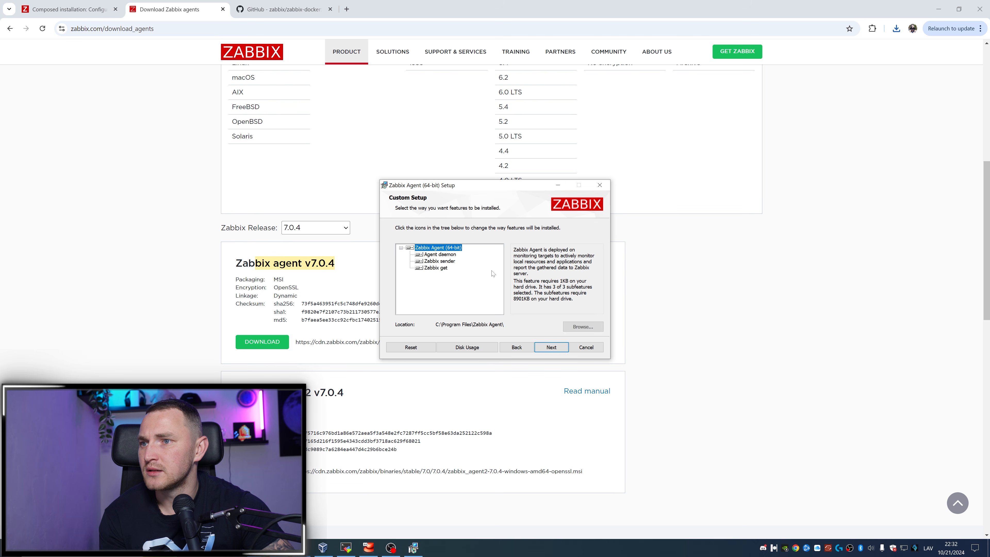
pyautogui.click(585, 328)
pyautogui.click(594, 349)
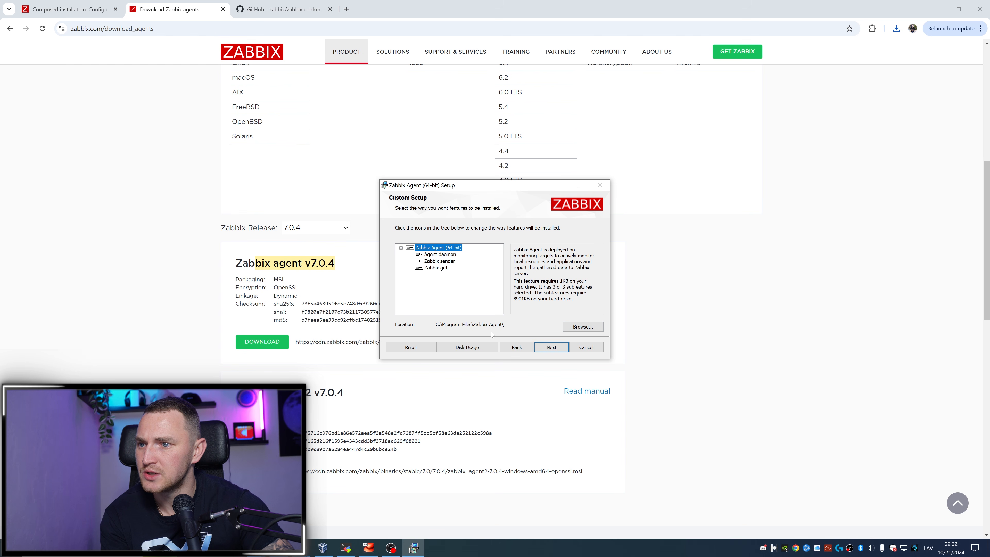
pyautogui.press('Return')
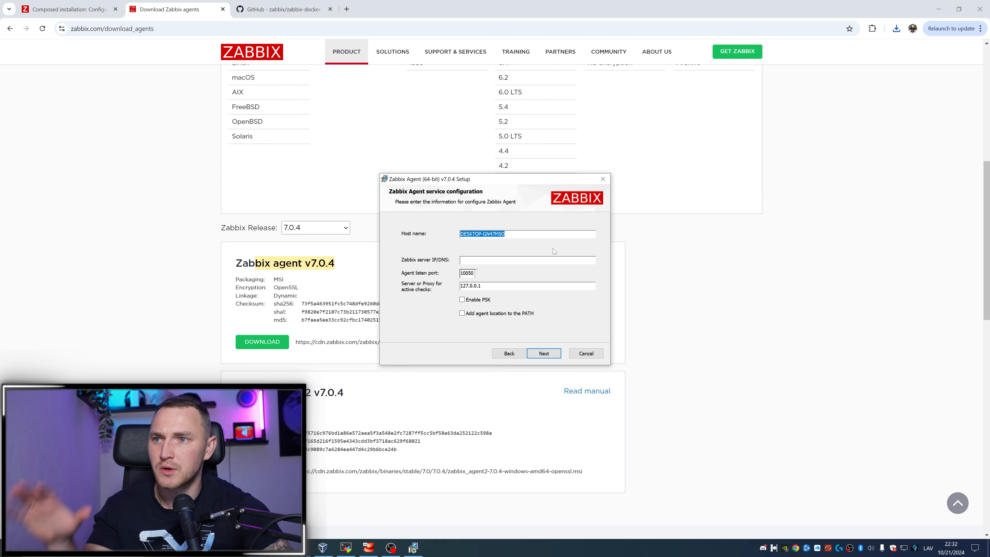
# Set the agent's host name to Youtube, and copy the server IP 192.168.56.106 from the Zabbix frontend's address
pyautogui.write('Youtube')
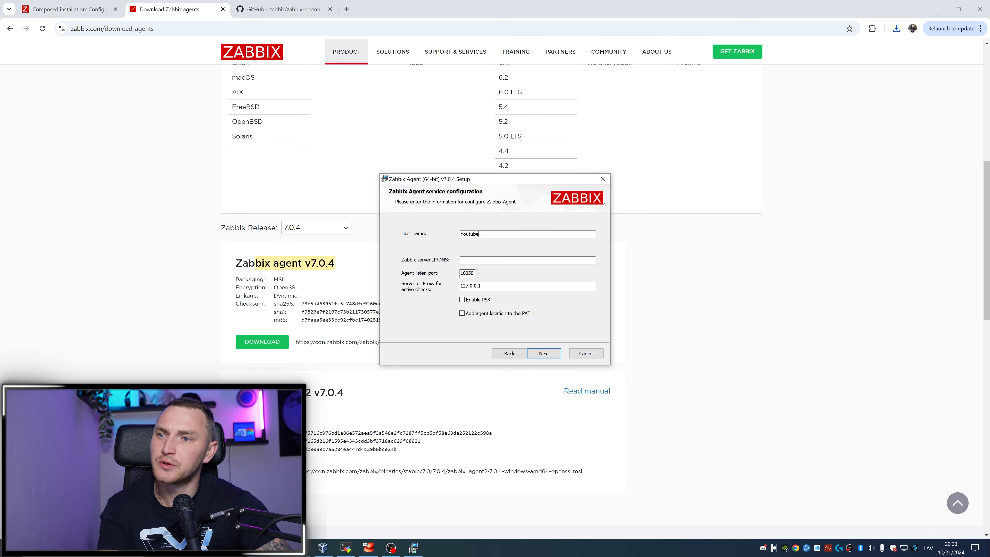
pyautogui.click(66, 9)
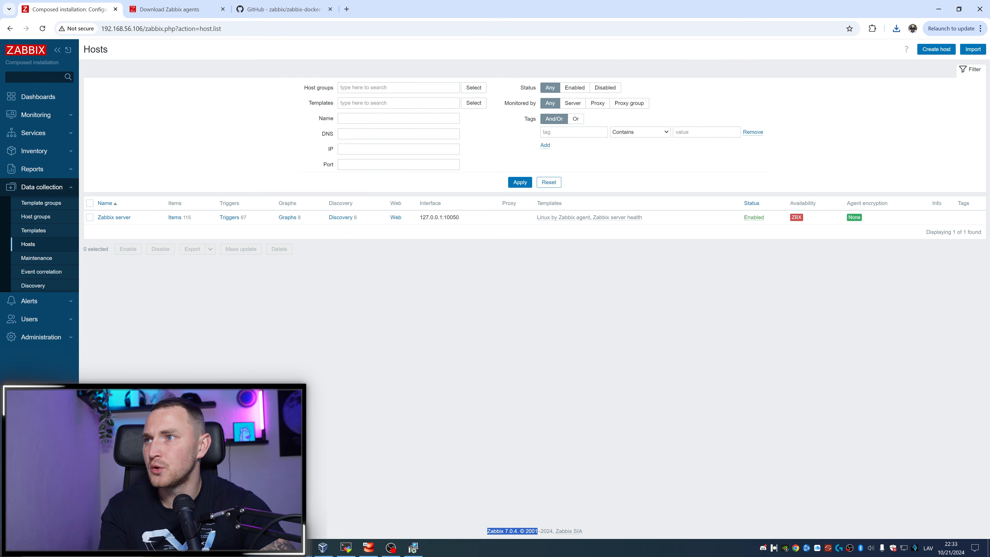
pyautogui.moveTo(101, 29); pyautogui.dragTo(143, 28)
pyautogui.hotkey('ctrl', 'c')
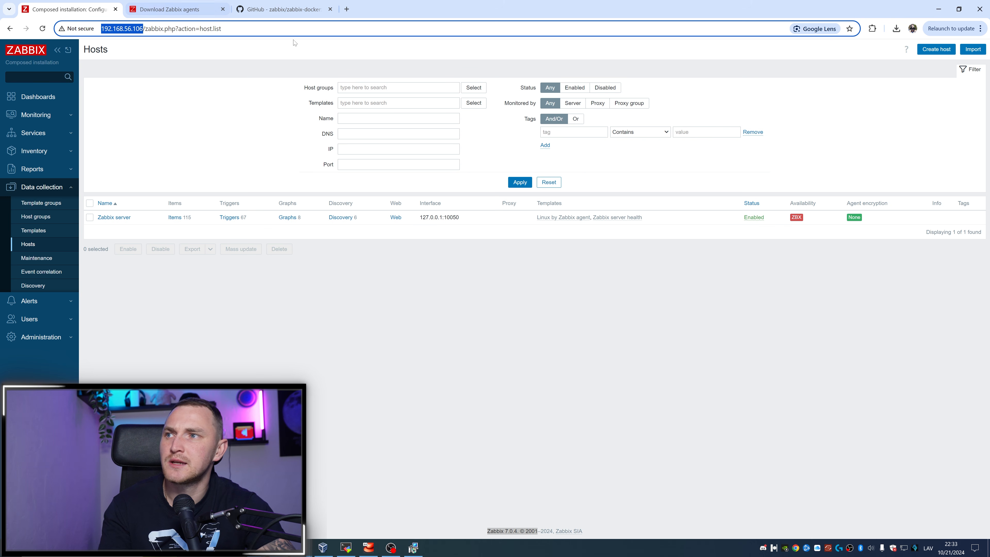
pyautogui.click(220, 13)
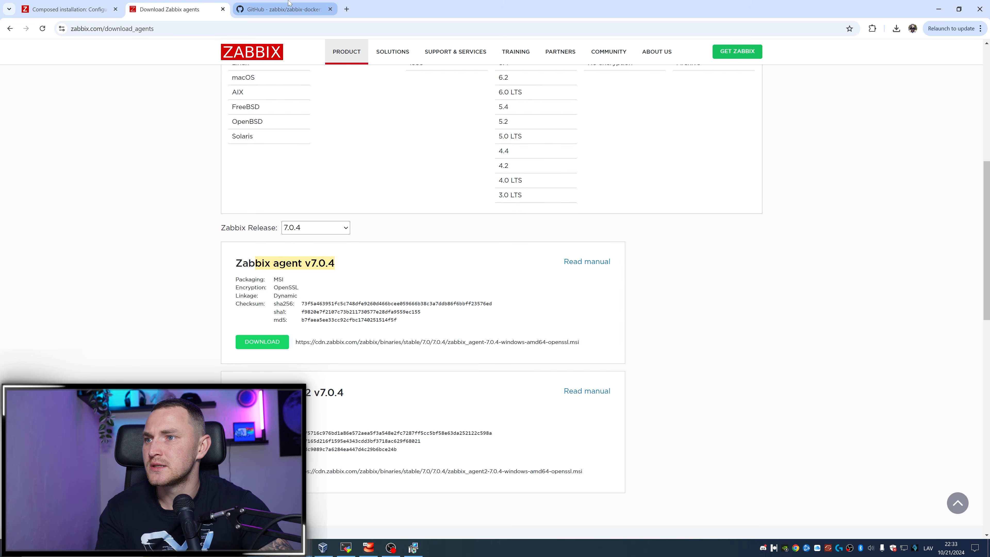
pyautogui.click(281, 9)
pyautogui.click(176, 9)
pyautogui.click(414, 546)
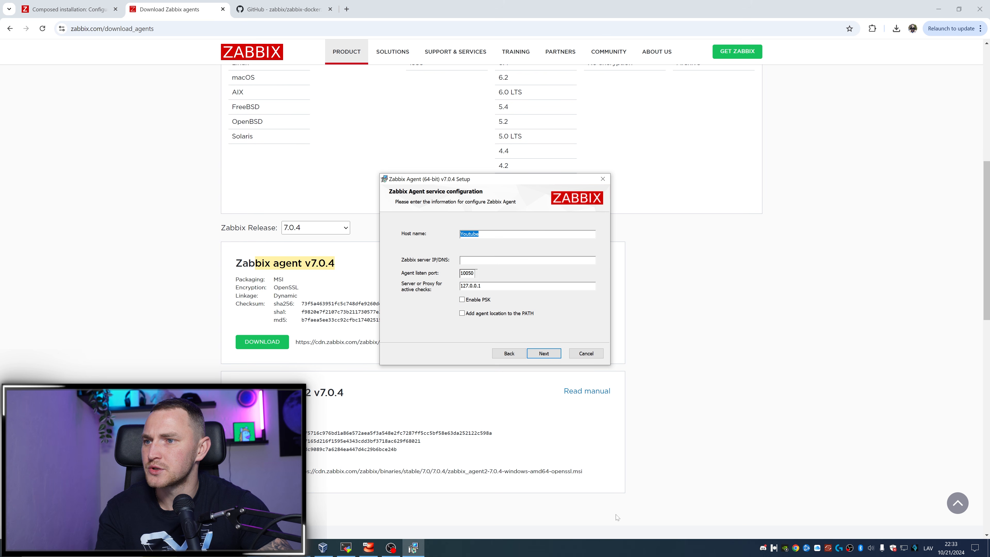
pyautogui.press('Tab')
pyautogui.hotkey('ctrl', 'v')
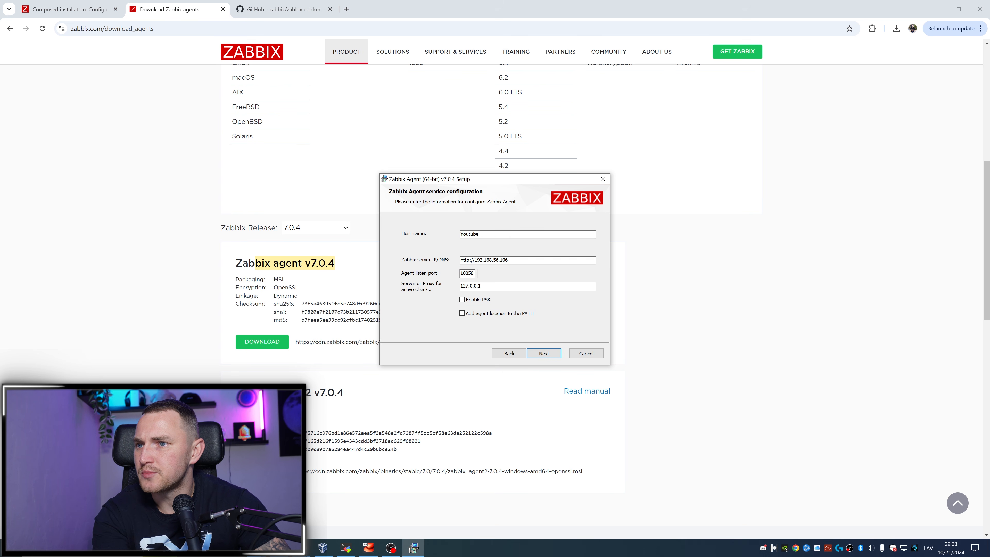
pyautogui.press('BackSpace')
pyautogui.press('BackSpace')
pyautogui.press('BackSpace')
pyautogui.press('BackSpace')
pyautogui.press('BackSpace')
pyautogui.press('BackSpace')
pyautogui.press('BackSpace')
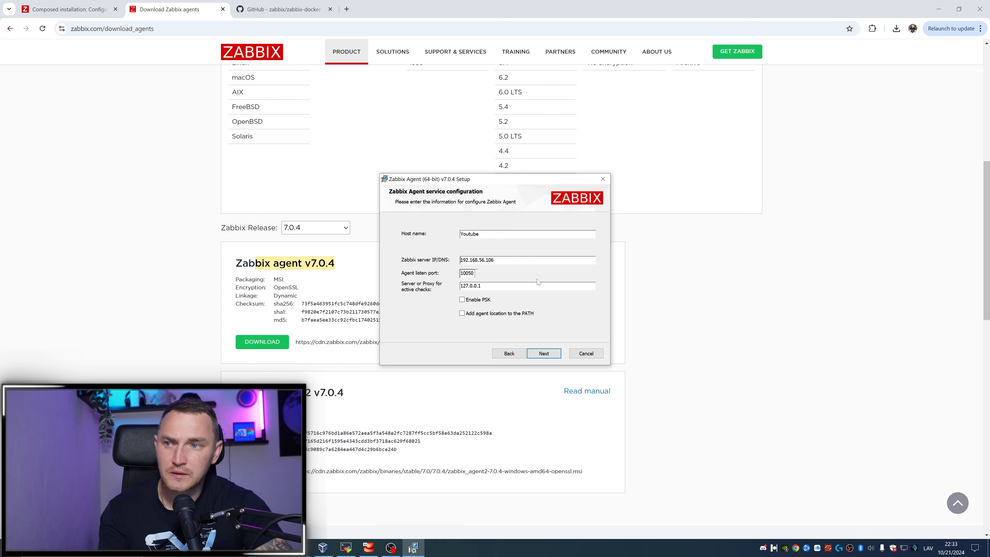
# Set the server for active checks to 192.168.56.106 as well, and enable adding the agent location to the PATH
pyautogui.moveTo(499, 260); pyautogui.dragTo(457, 261)
pyautogui.hotkey('ctrl', 'c')
pyautogui.moveTo(499, 287); pyautogui.dragTo(458, 287)
pyautogui.hotkey('ctrl', 'v')
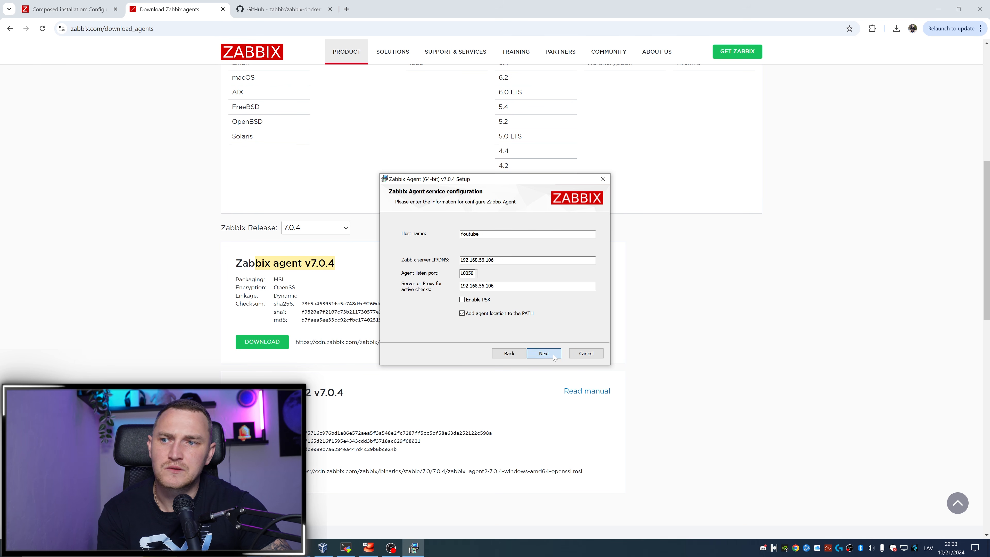
# Install the Zabbix agent with these settings and finish the setup wizard
pyautogui.click(543, 354)
pyautogui.click(542, 346)
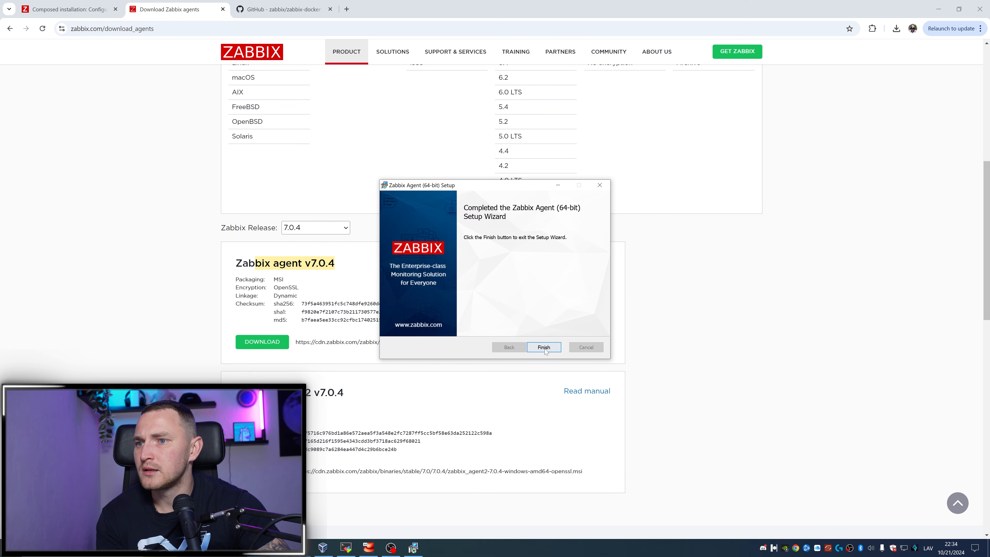
pyautogui.click(544, 348)
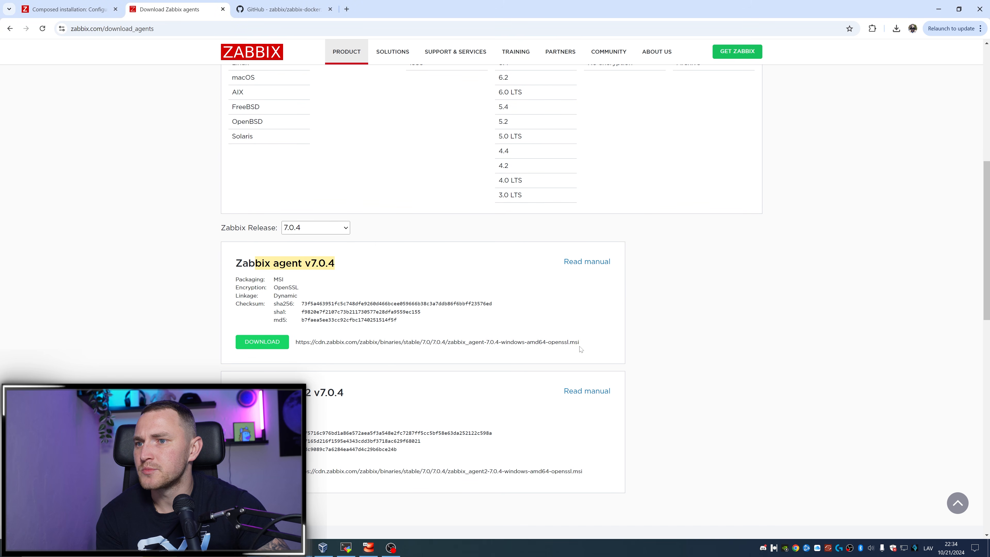
# Check the Zabbix Agent service's status in Windows Services, and close the Services window
pyautogui.press('super')
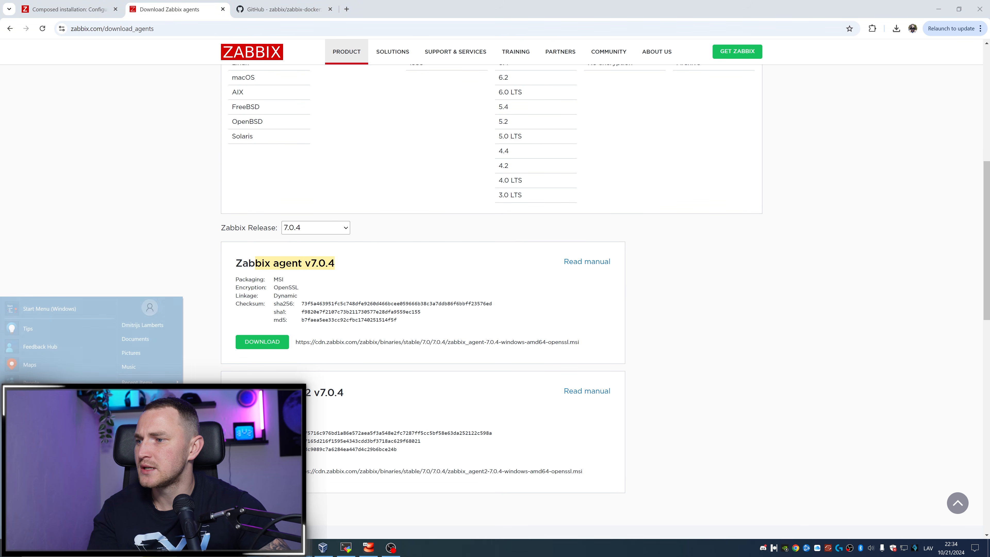
pyautogui.write('services')
pyautogui.press('Return')
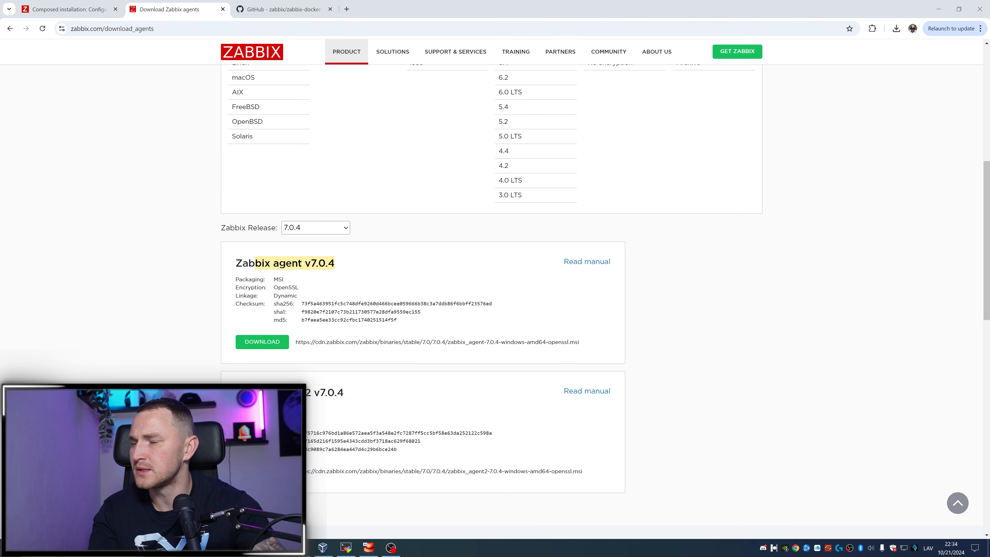
pyautogui.click(328, 142)
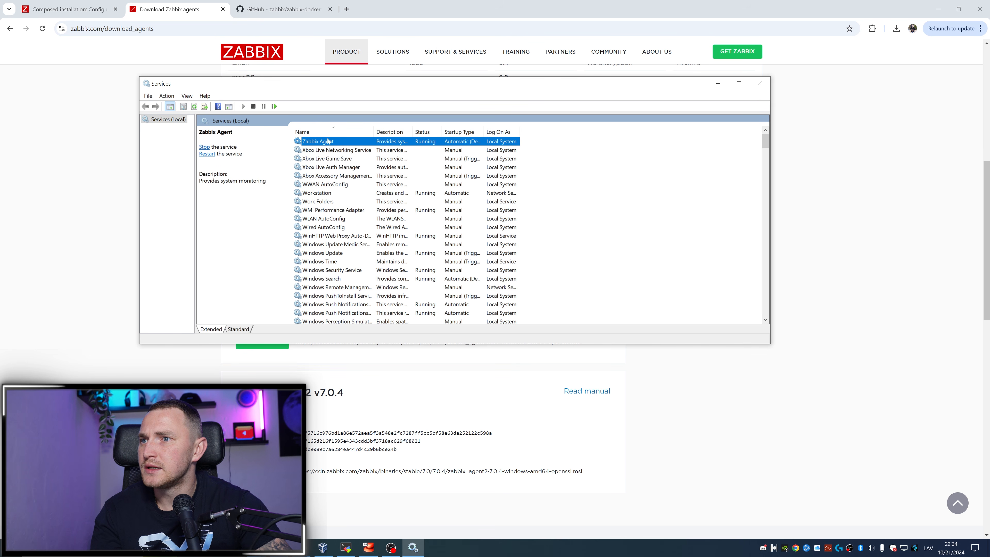
pyautogui.click(760, 83)
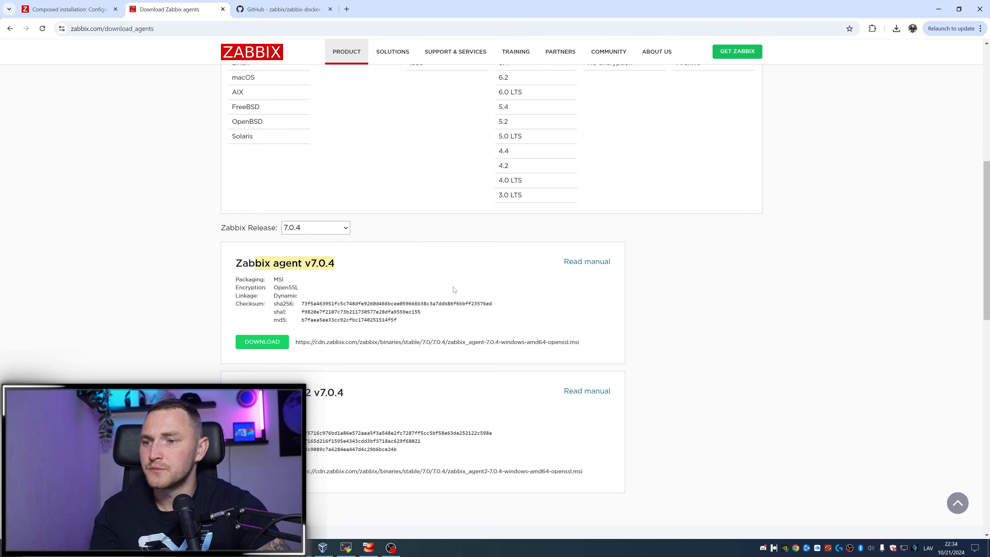
# Start creating a host in the Zabbix frontend and name it Youtube
pyautogui.click(72, 9)
pyautogui.click(934, 51)
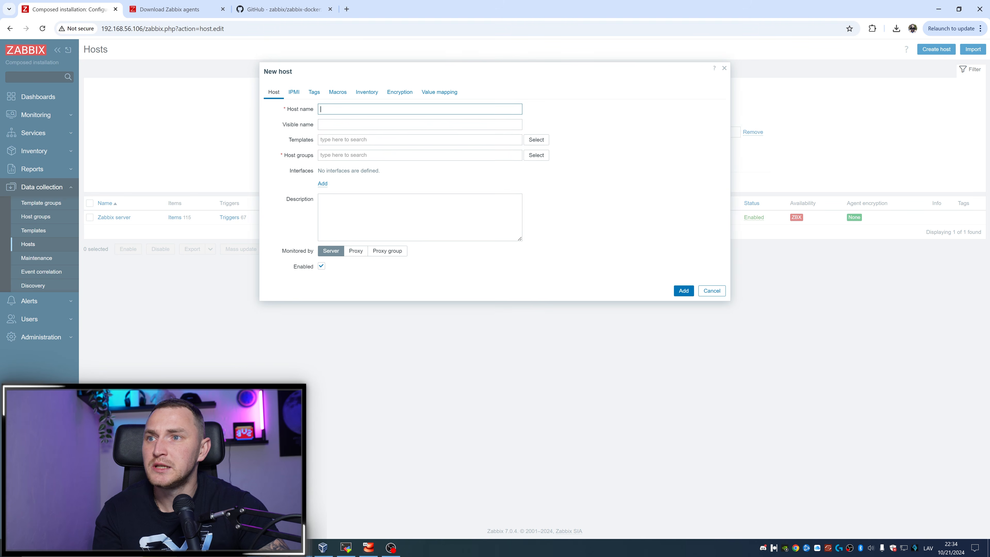
pyautogui.write('Youtube')
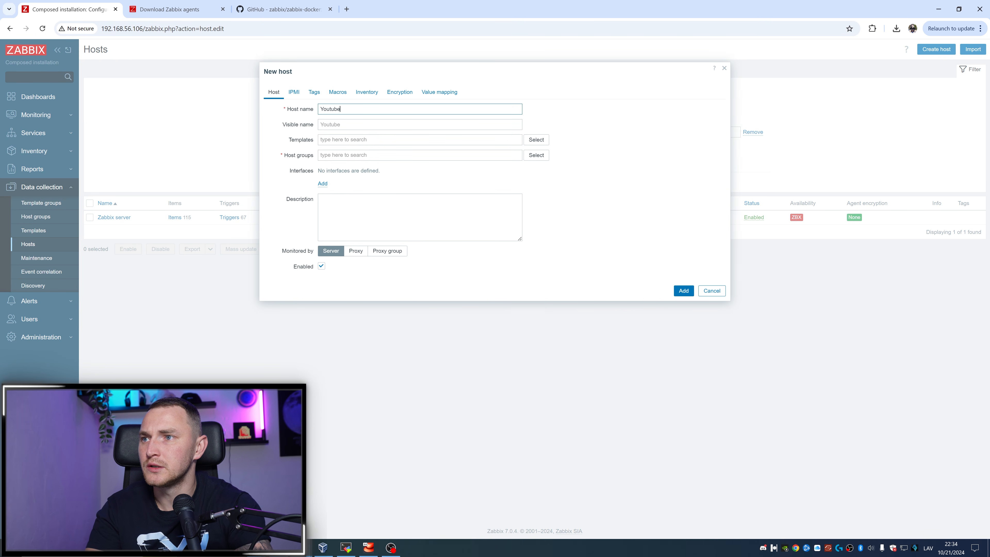
# Assign the host to a new host group called Windows servers
pyautogui.click(329, 155)
pyautogui.write('wi')
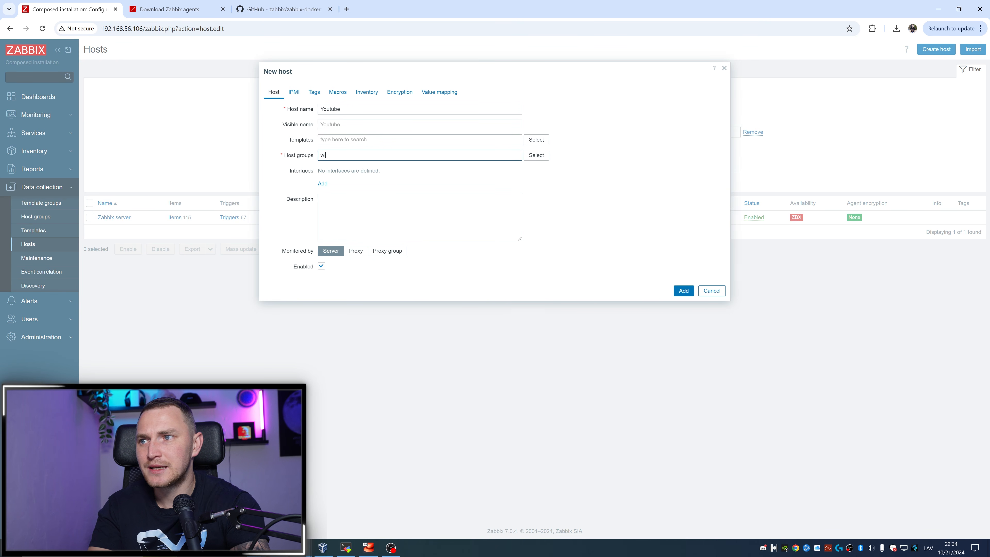
pyautogui.write('ndo')
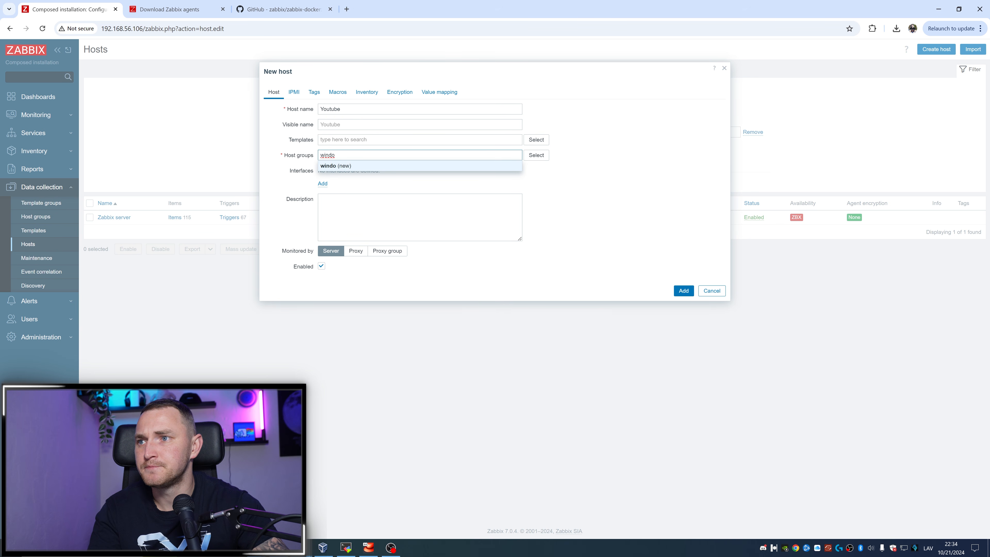
pyautogui.hotkey('ctrl', 'a')
pyautogui.write('Windows ')
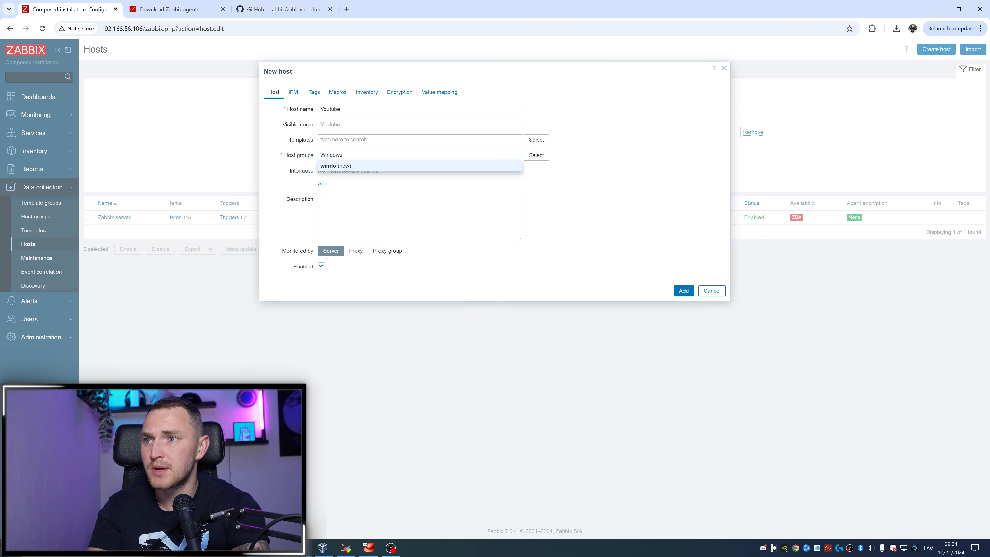
pyautogui.write('servers')
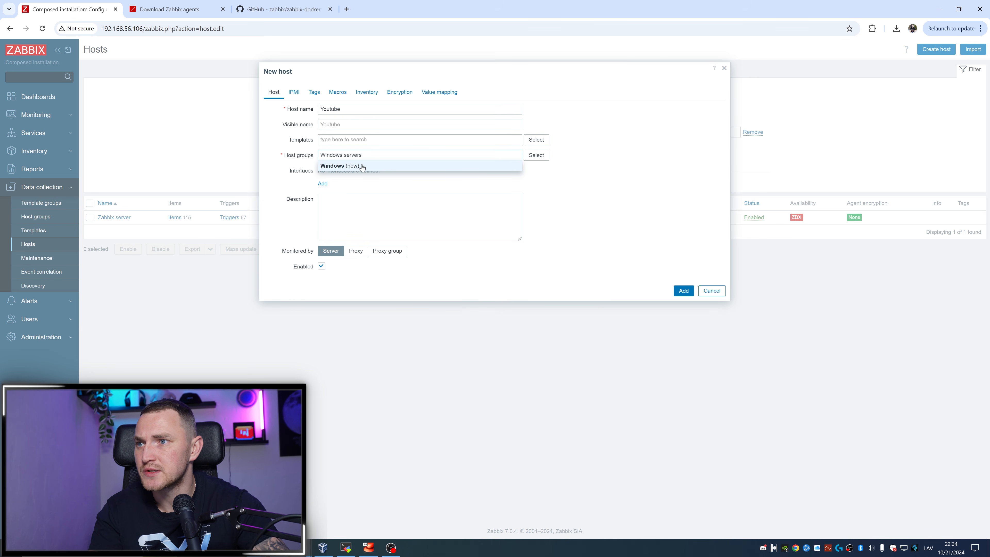
pyautogui.click(371, 170)
# Add an Agent interface to the new host with the IP address 192.168.56.1
pyautogui.click(323, 193)
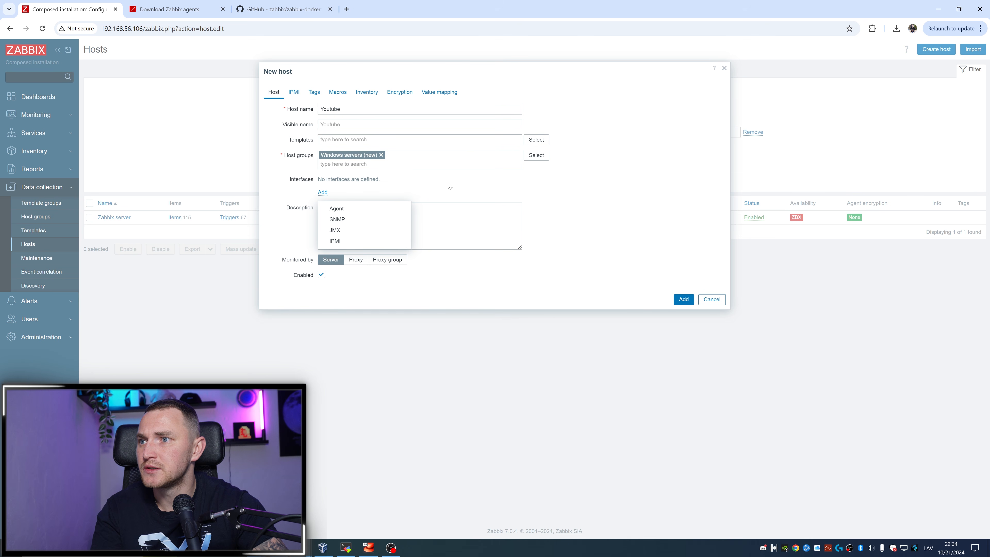
pyautogui.click(368, 210)
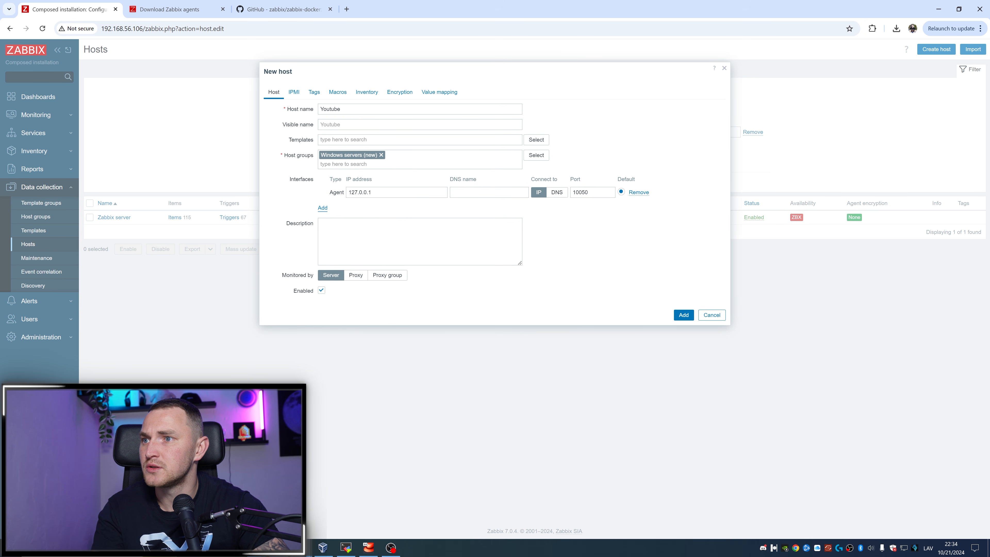
pyautogui.moveTo(380, 193); pyautogui.dragTo(267, 191)
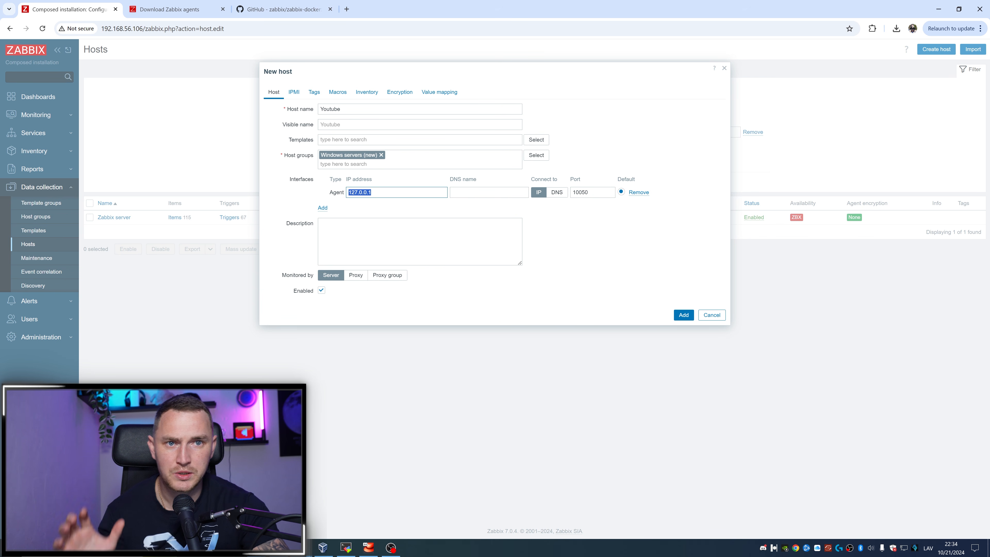
pyautogui.write('192.168')
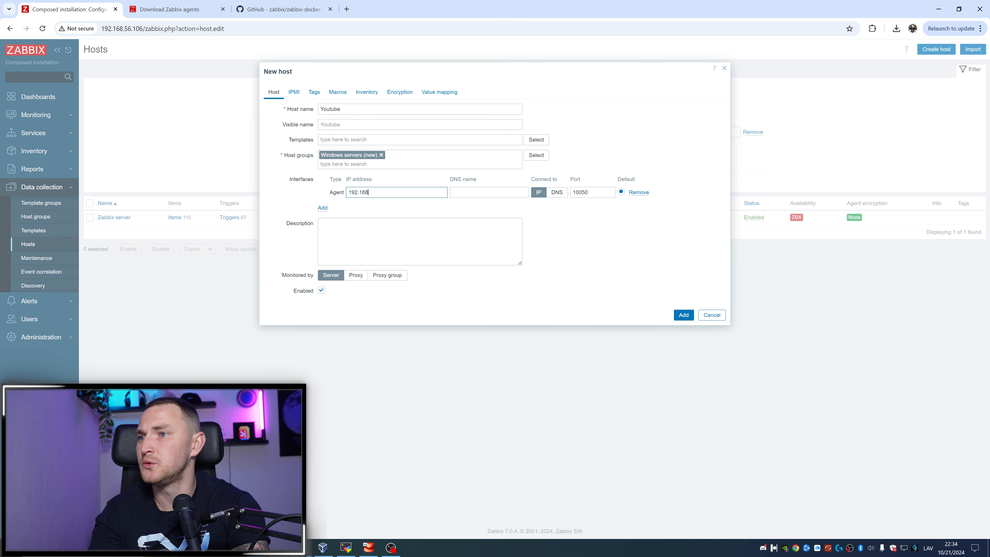
pyautogui.write('.56.1')
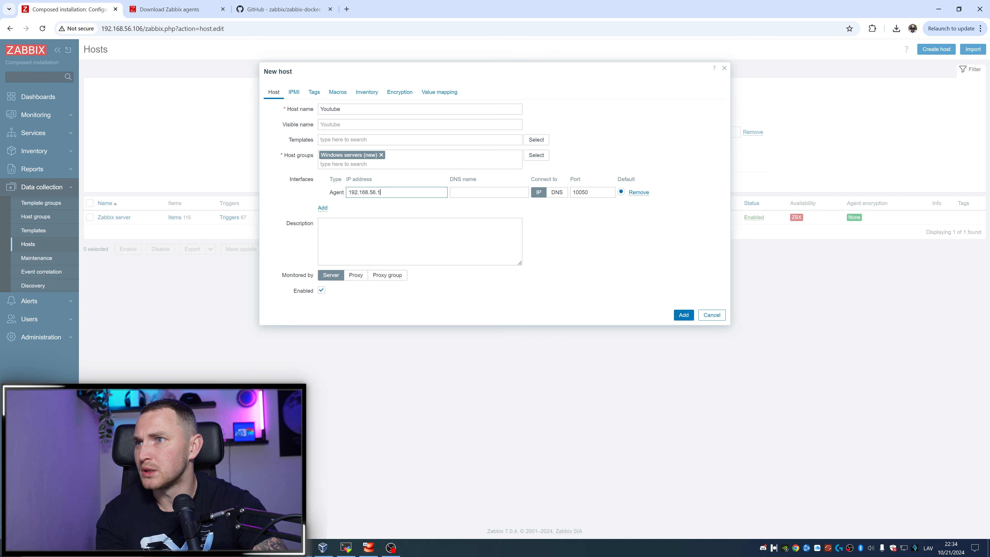
# Link the Windows by Zabbix agent template, add the host, and refresh the hosts list to check its availability
pyautogui.click(357, 139)
pyautogui.write('windo')
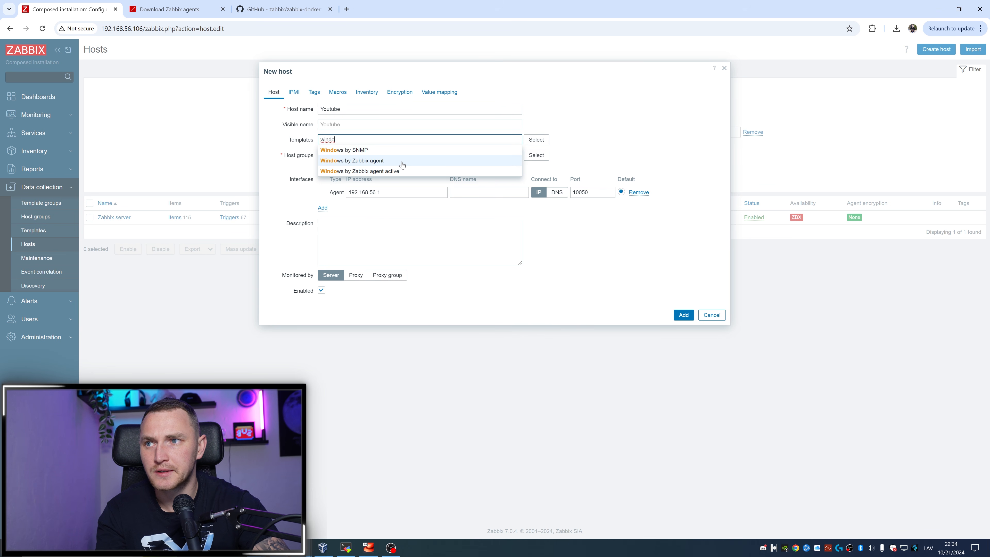
pyautogui.click(402, 164)
pyautogui.click(685, 323)
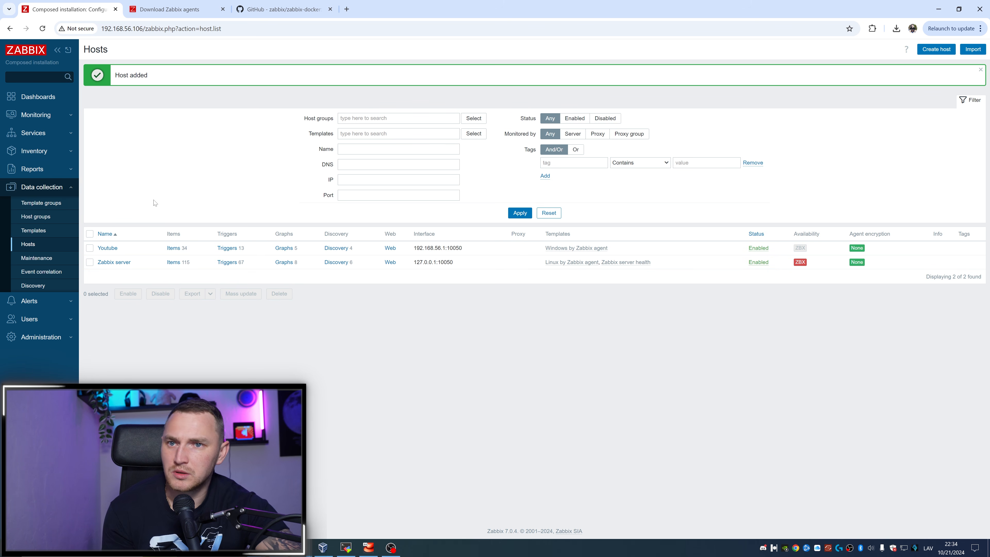
pyautogui.click(520, 212)
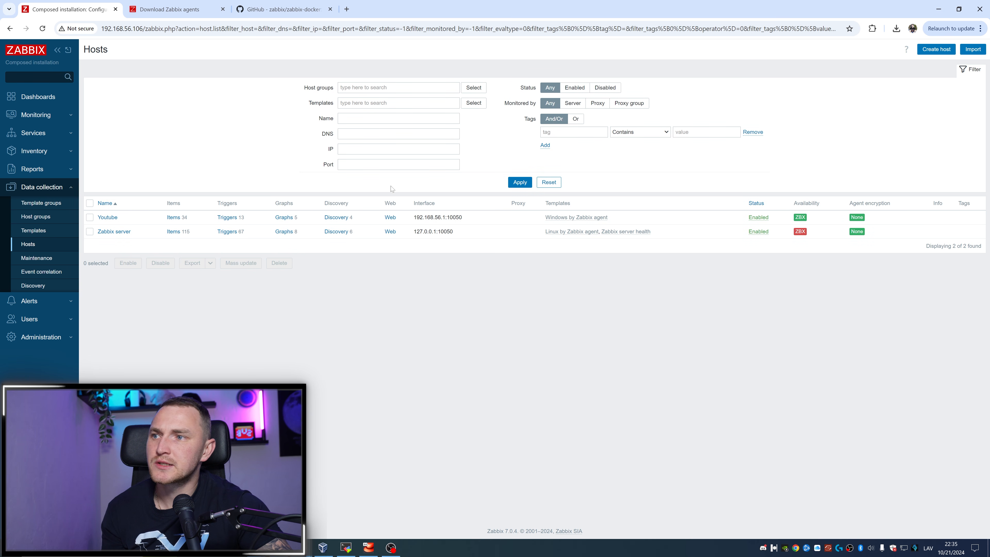
# Show the latest data for the Youtube host, picking it from the Windows servers host group
pyautogui.click(55, 113)
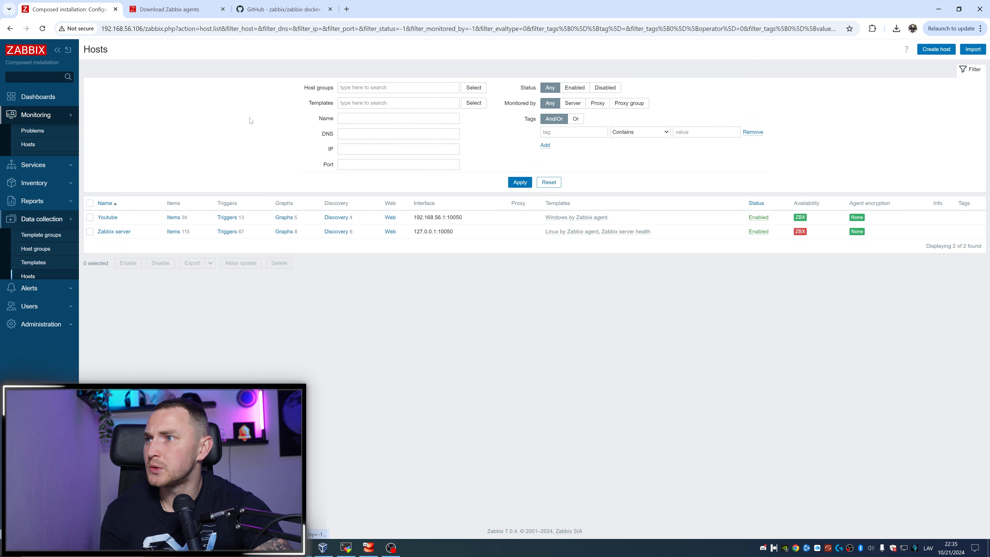
pyautogui.click(56, 159)
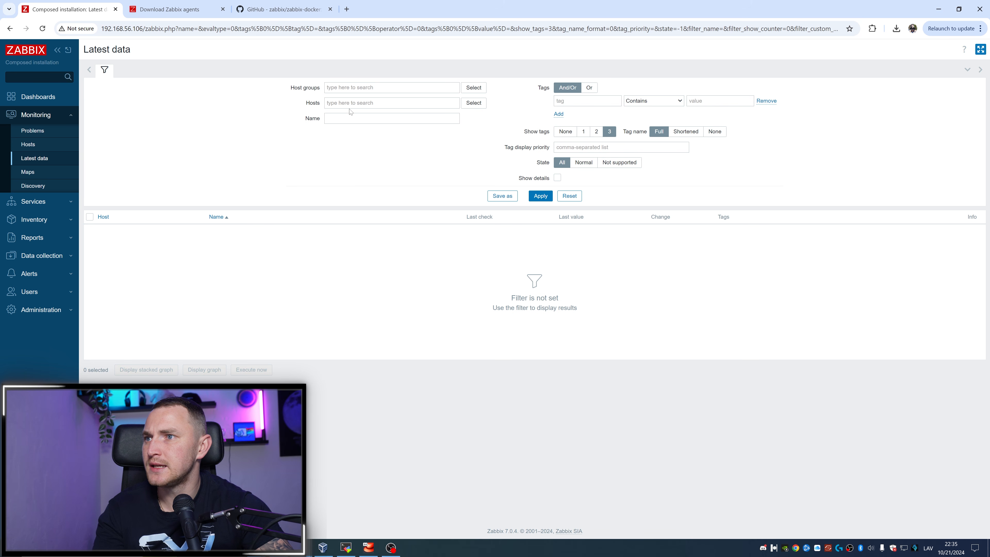
pyautogui.click(473, 105)
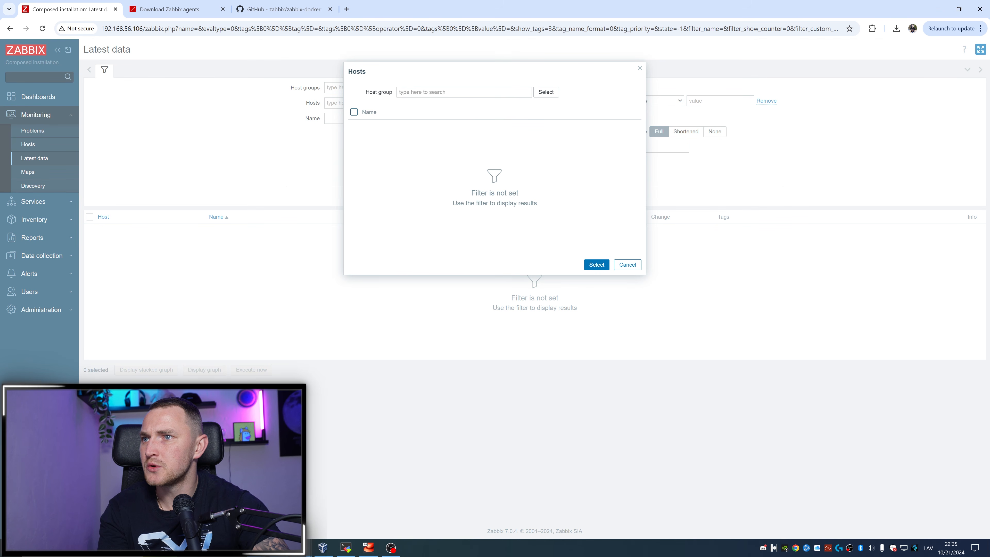
pyautogui.click(546, 92)
pyautogui.click(365, 104)
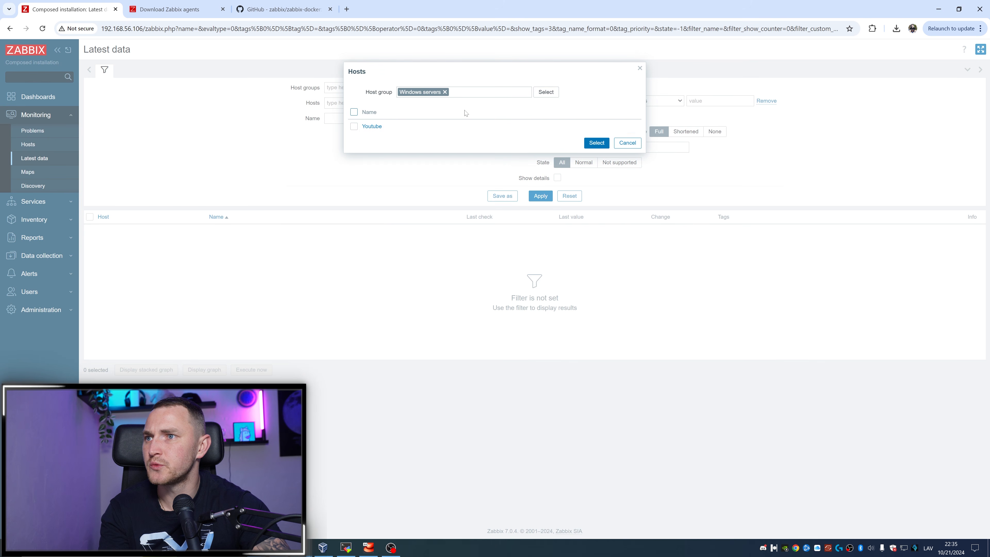
pyautogui.click(373, 127)
pyautogui.click(539, 196)
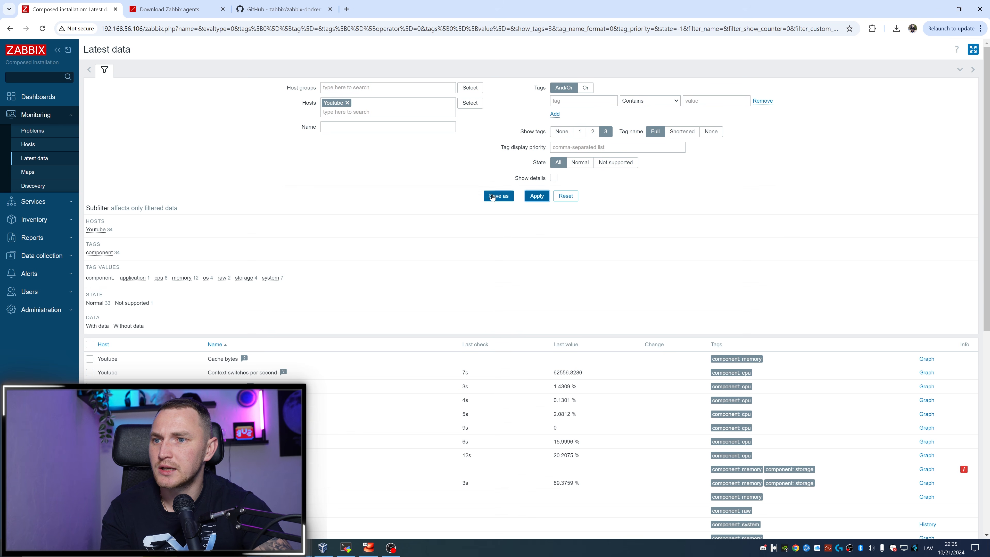
# Review the Youtube host's collected item values, and open its discovery rules
pyautogui.scroll(-5, 493, 197)
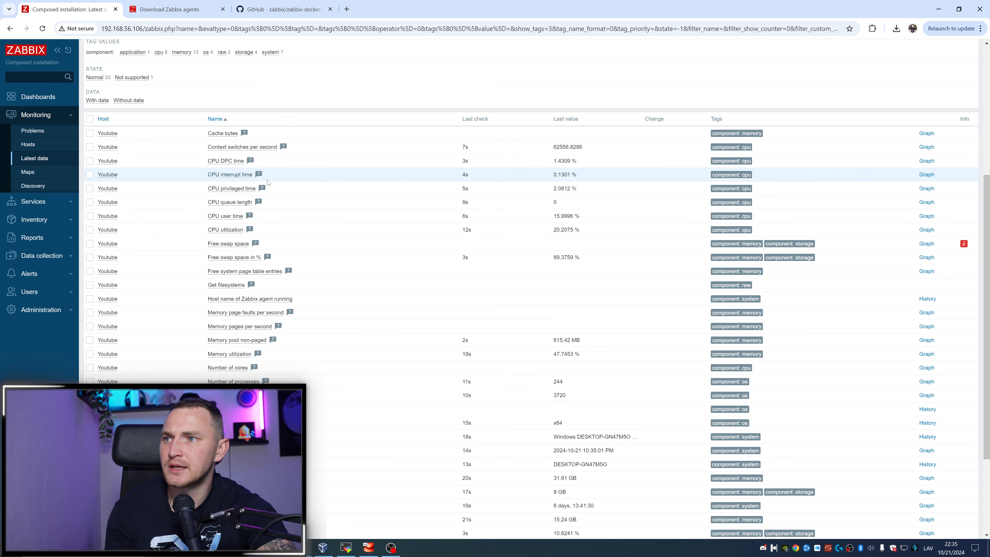
pyautogui.scroll(-1, 572, 213)
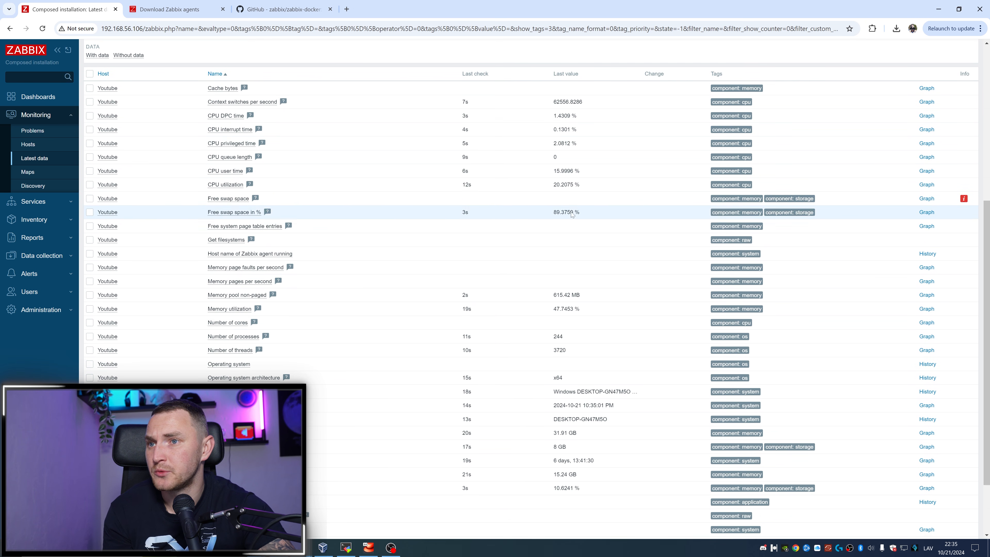
pyautogui.scroll(-1, 396, 260)
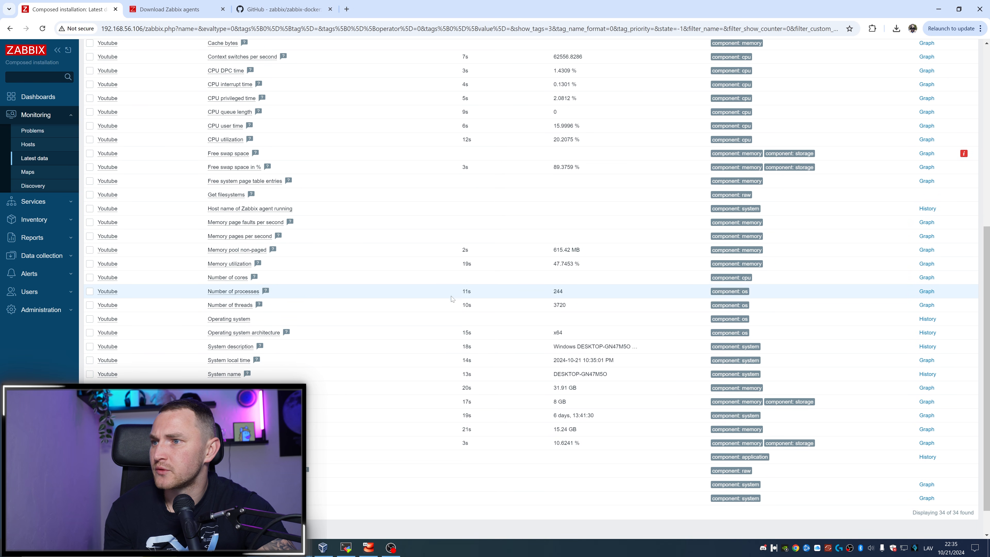
pyautogui.scroll(-1, 475, 328)
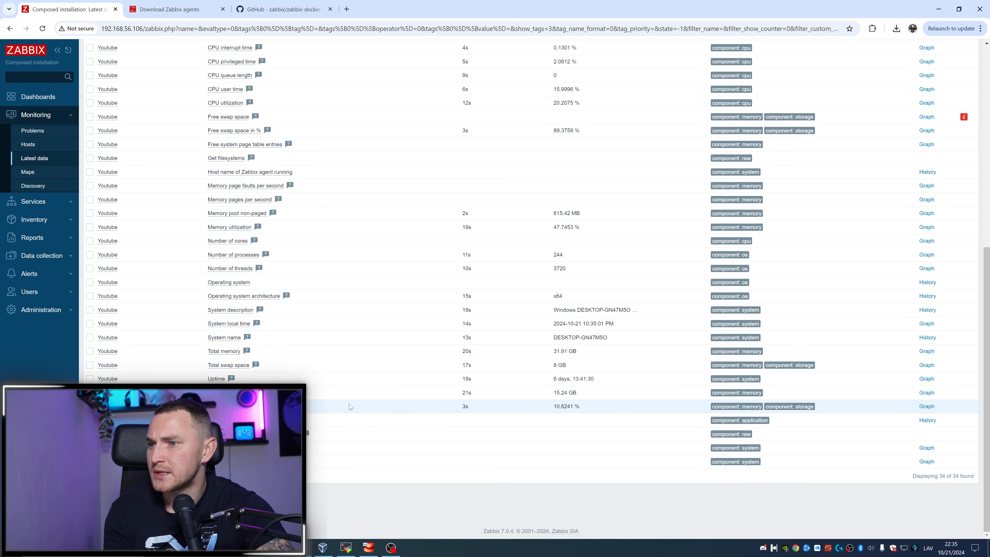
pyautogui.scroll(9, 452, 331)
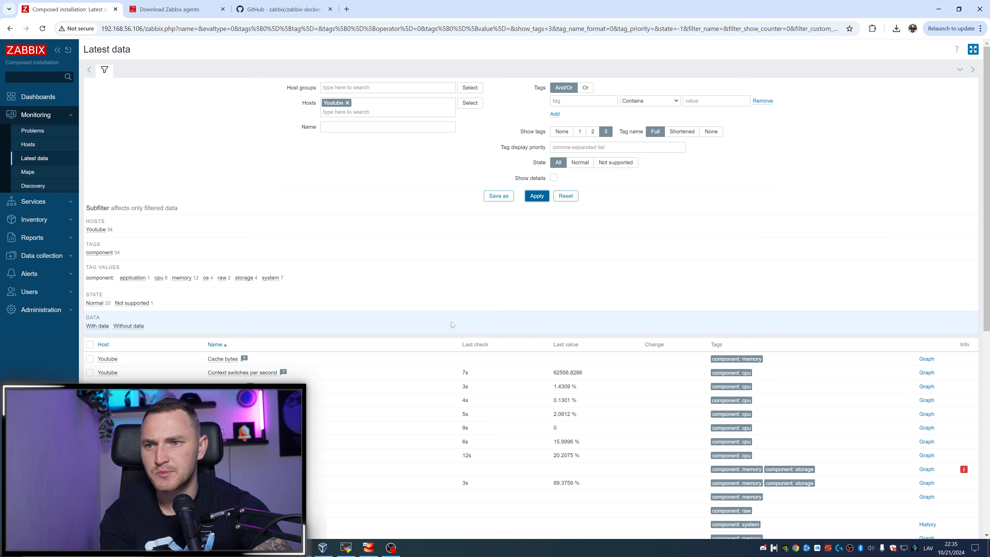
pyautogui.click(47, 257)
pyautogui.click(30, 245)
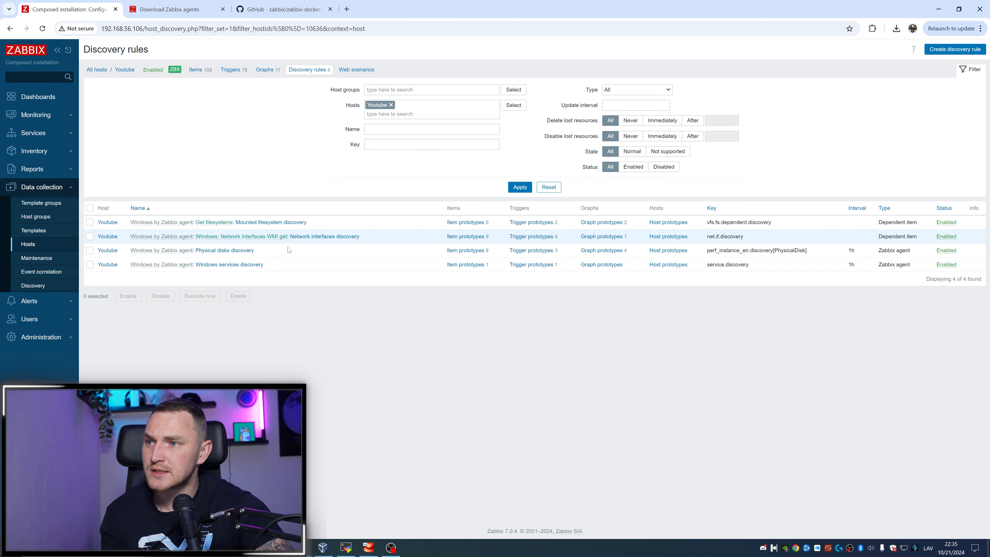
# Examine all pages of the Youtube host's latest data for discovered disk, filesystem, network interface and service items
pyautogui.click(42, 115)
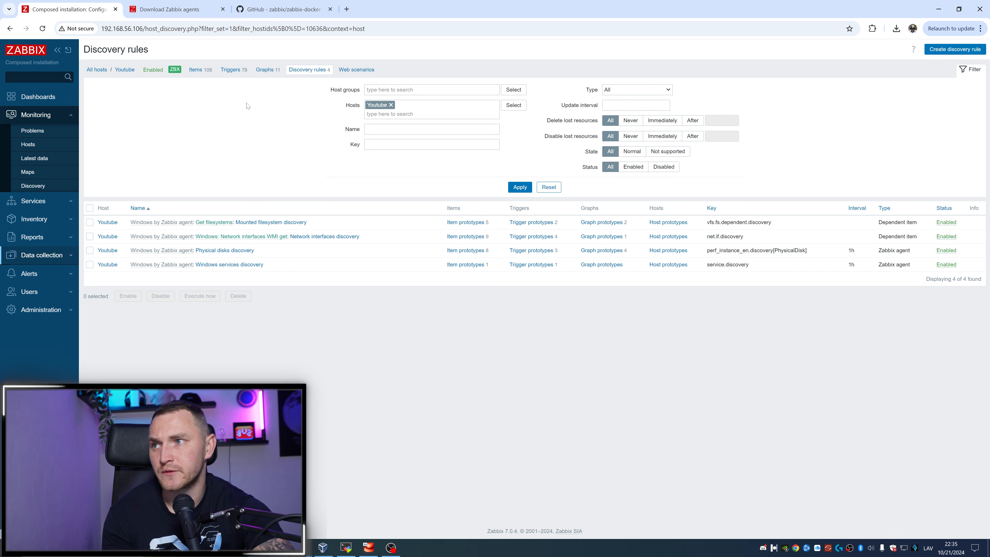
pyautogui.scroll(-5, 439, 176)
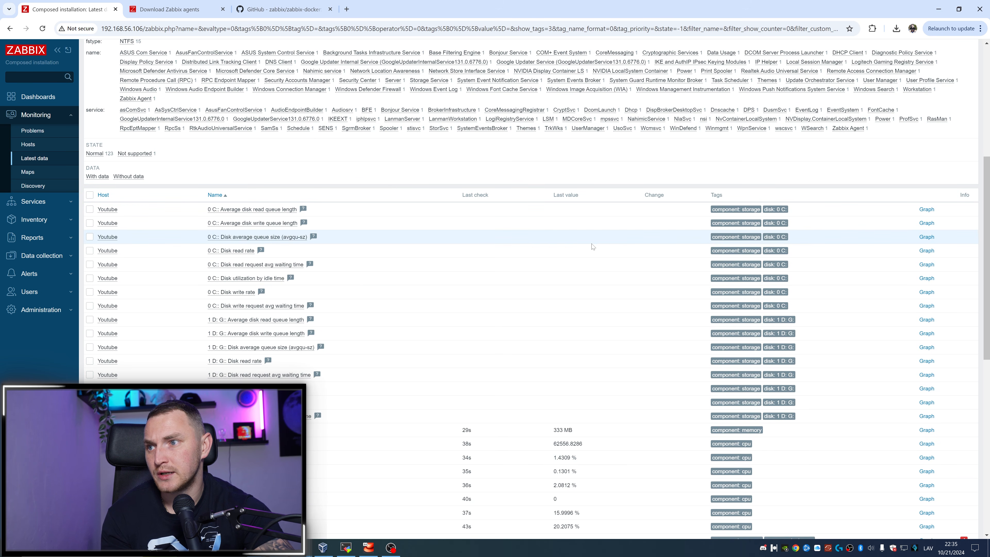
pyautogui.scroll(-10, 429, 210)
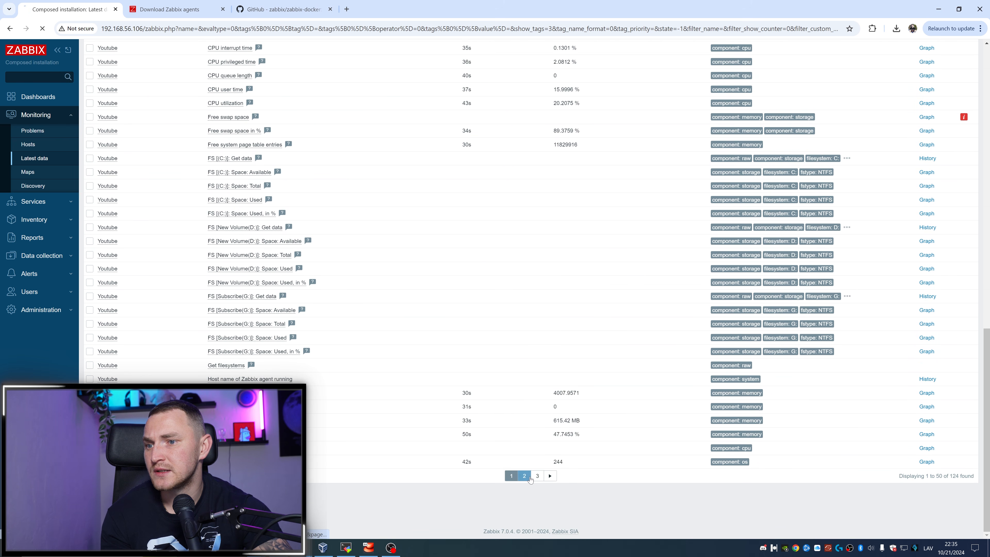
pyautogui.scroll(-8, 470, 369)
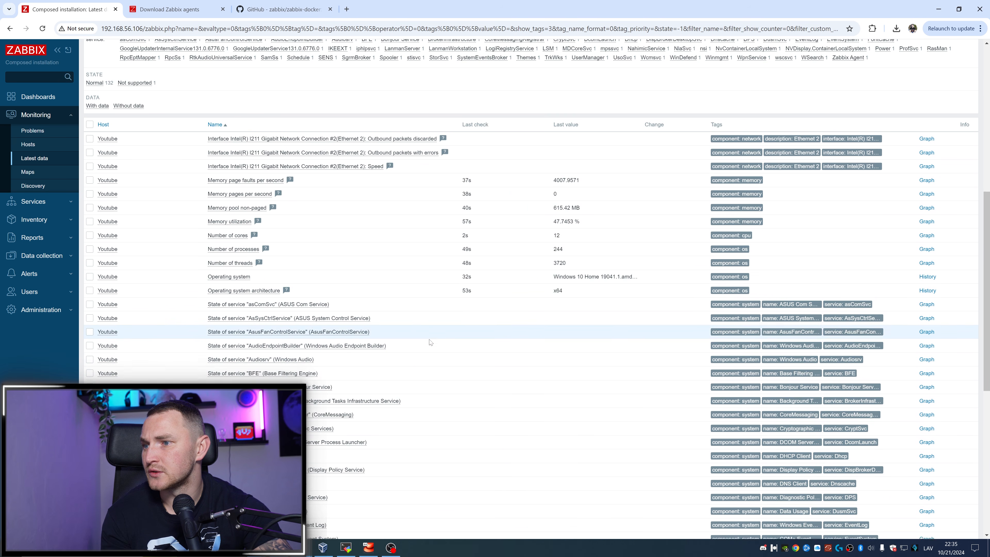
pyautogui.scroll(-3, 431, 342)
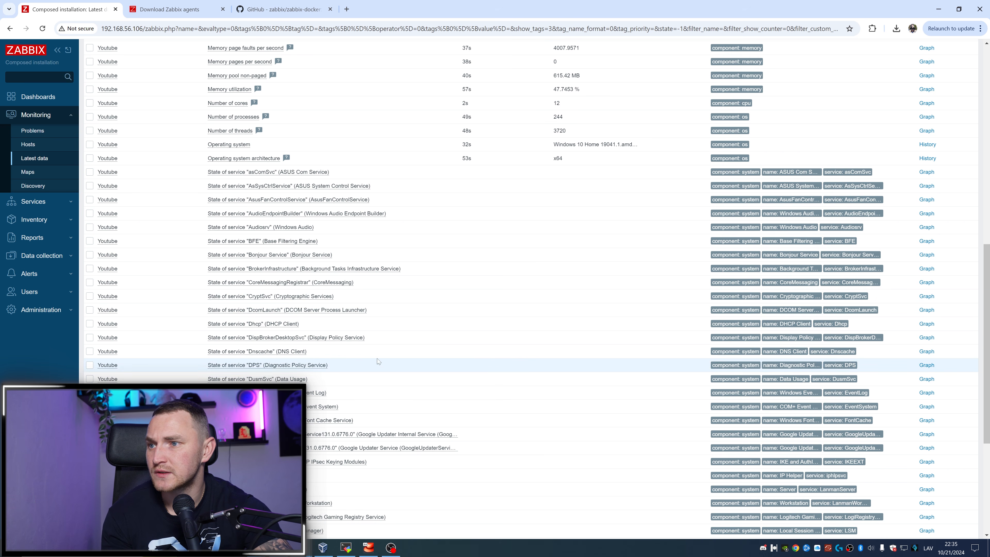
pyautogui.scroll(-1, 352, 347)
pyautogui.scroll(-4, 386, 345)
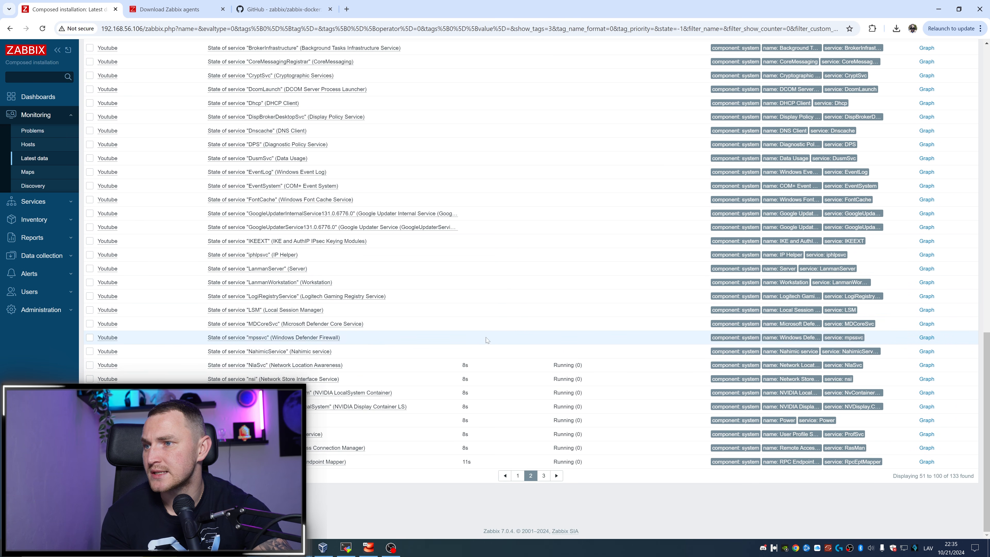
pyautogui.scroll(-10, 372, 270)
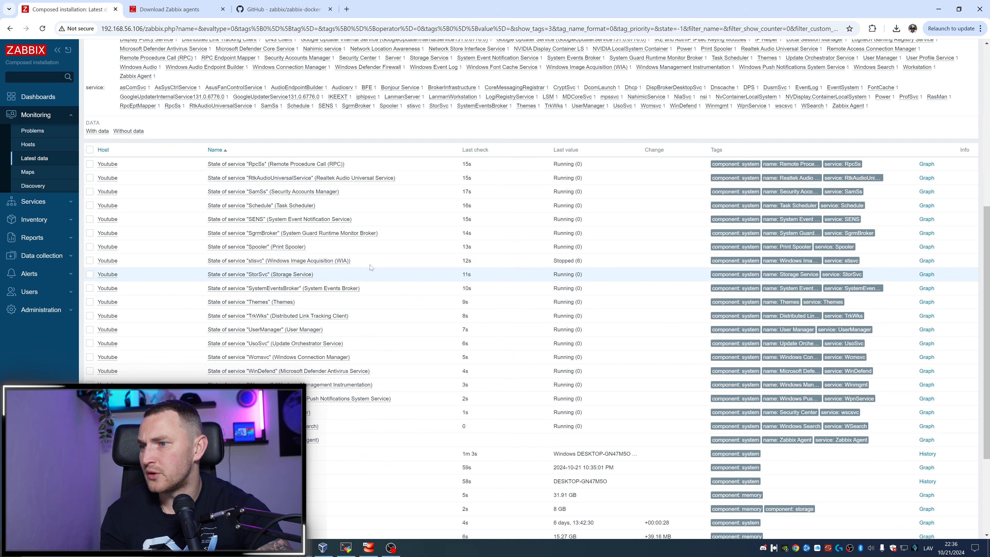
pyautogui.scroll(8, 553, 274)
pyautogui.scroll(2, 553, 274)
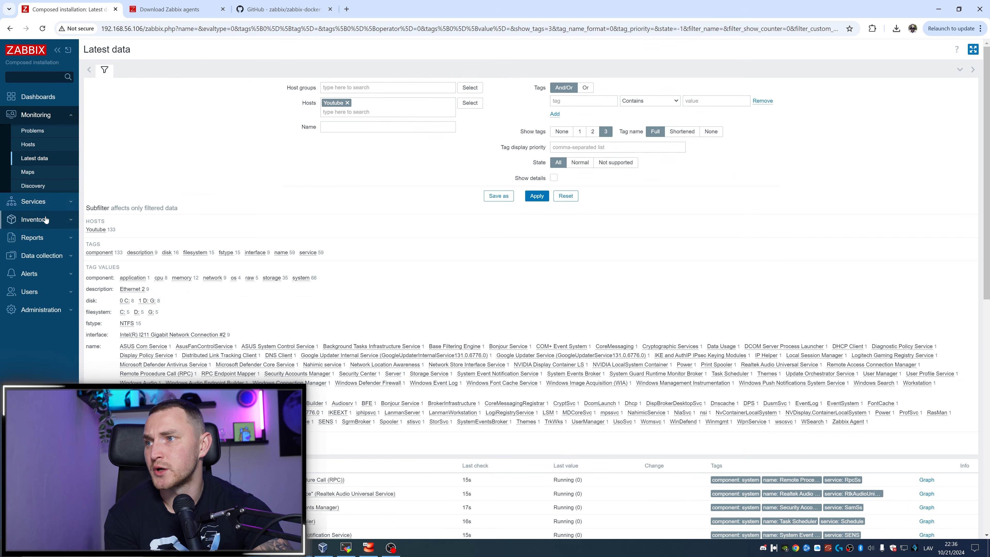
# Examine the Youtube host's service, disk, CPU, memory and filesystem triggers, and open the Global view dashboard
pyautogui.click(38, 253)
pyautogui.click(33, 245)
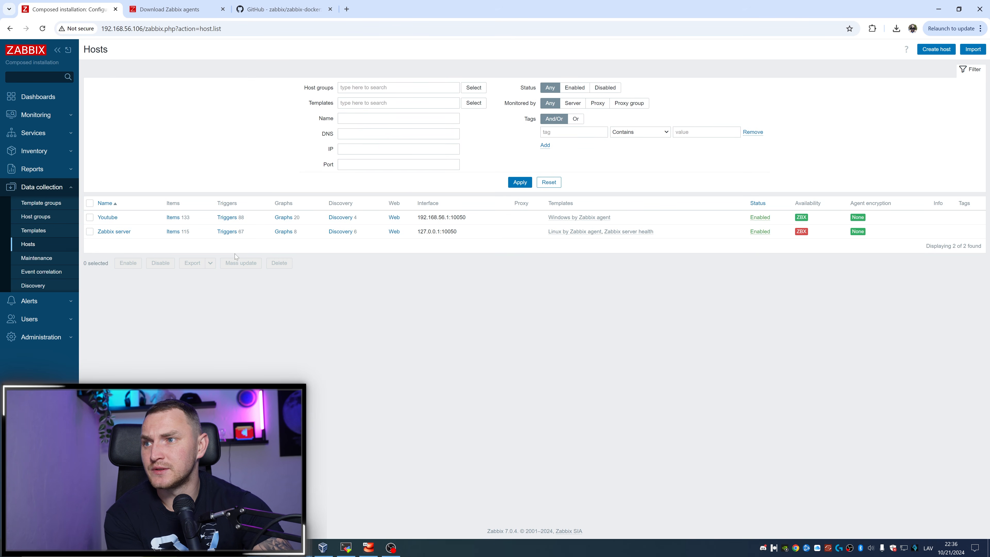
pyautogui.click(228, 218)
pyautogui.scroll(-5, 505, 275)
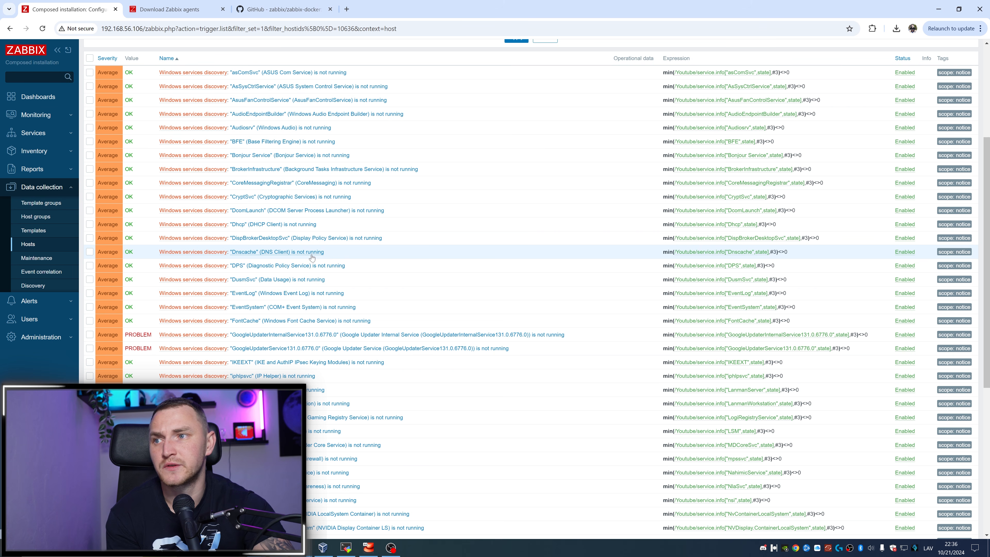
pyautogui.scroll(-5, 312, 257)
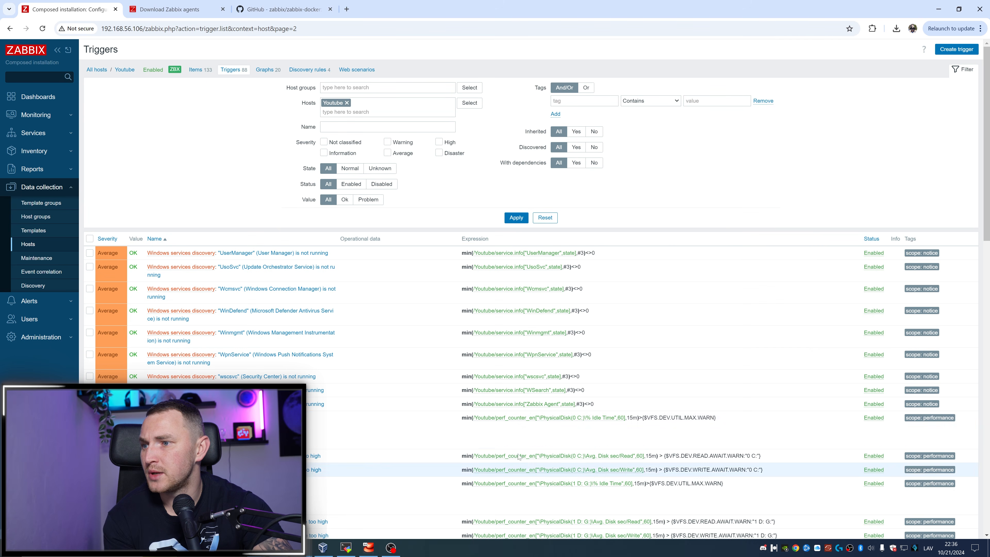
pyautogui.scroll(-3, 309, 362)
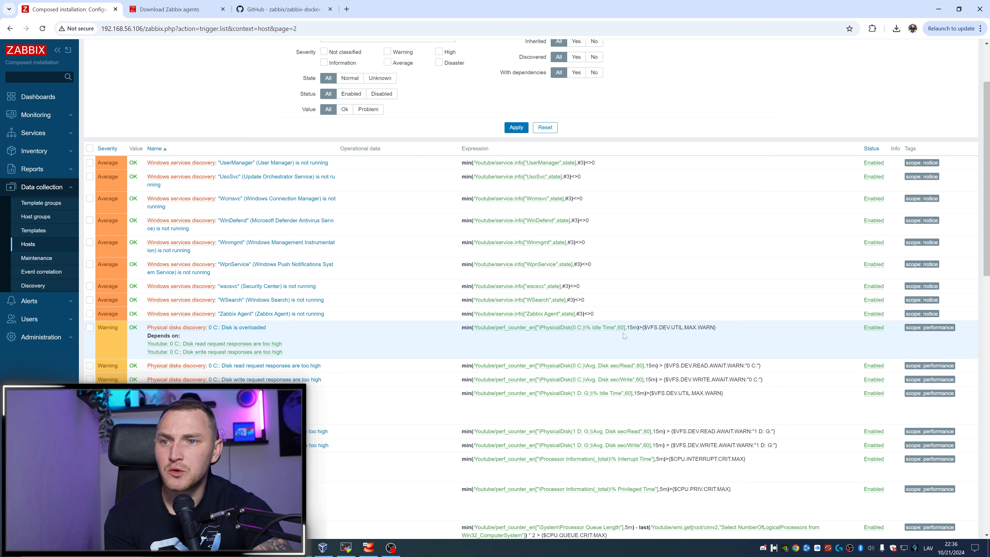
pyautogui.scroll(-8, 482, 327)
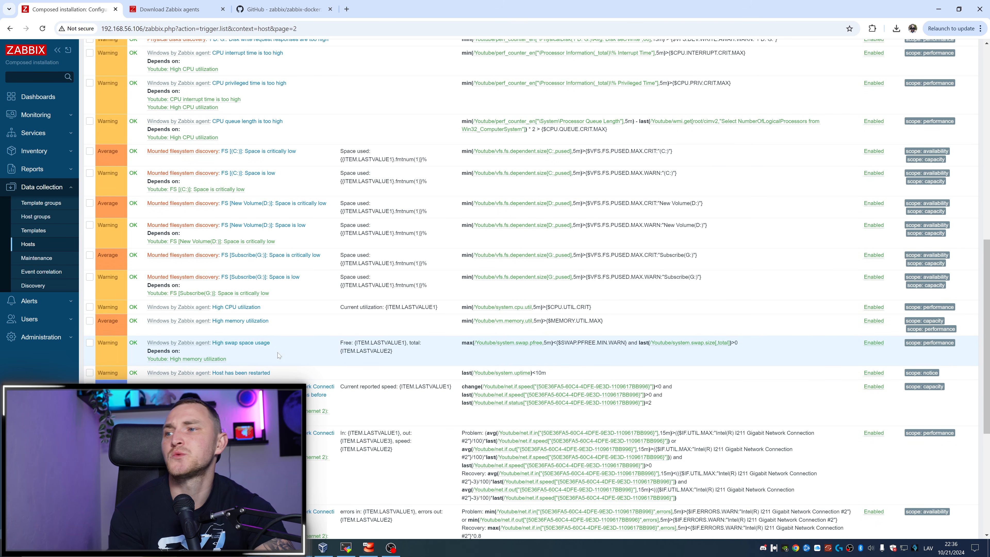
pyautogui.scroll(10, 493, 342)
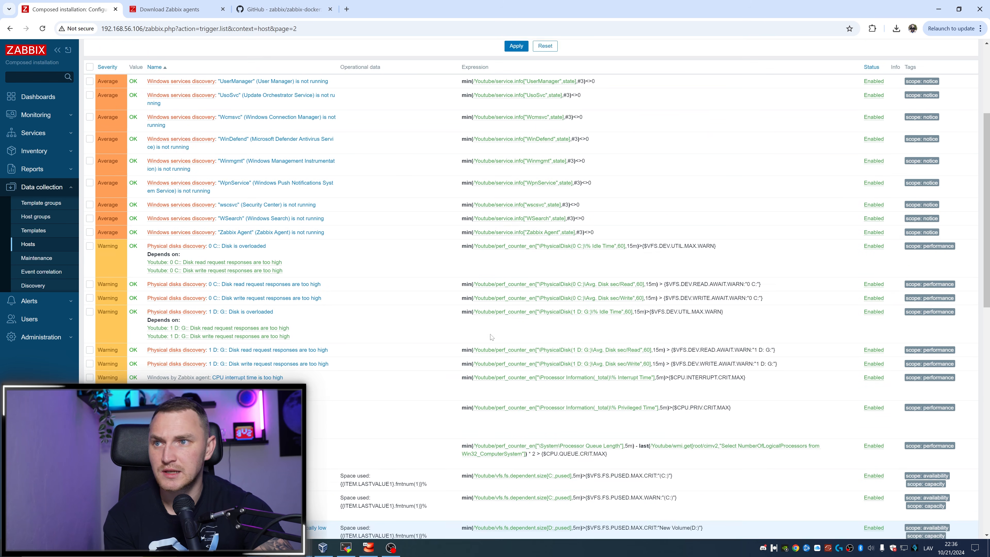
pyautogui.click(52, 100)
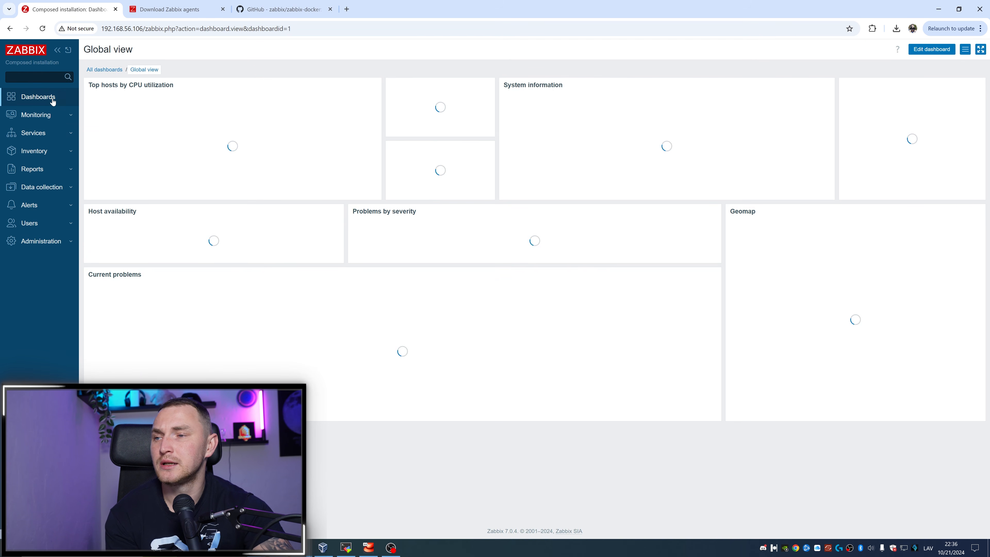